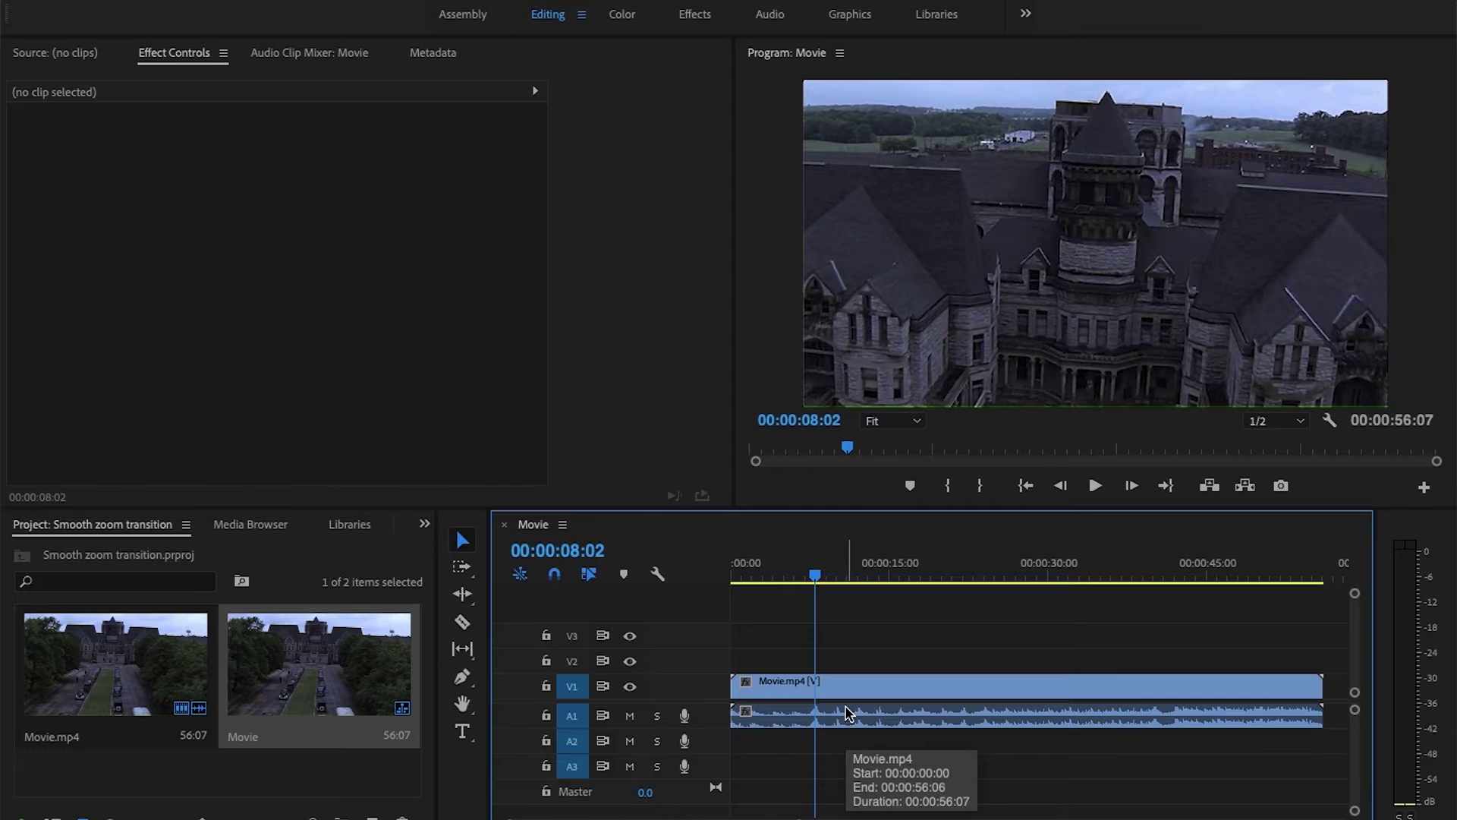
# Split the Movie.mp4 clip on V1 with the Razor tool at 00:00:08:02.
pyautogui.press('c')
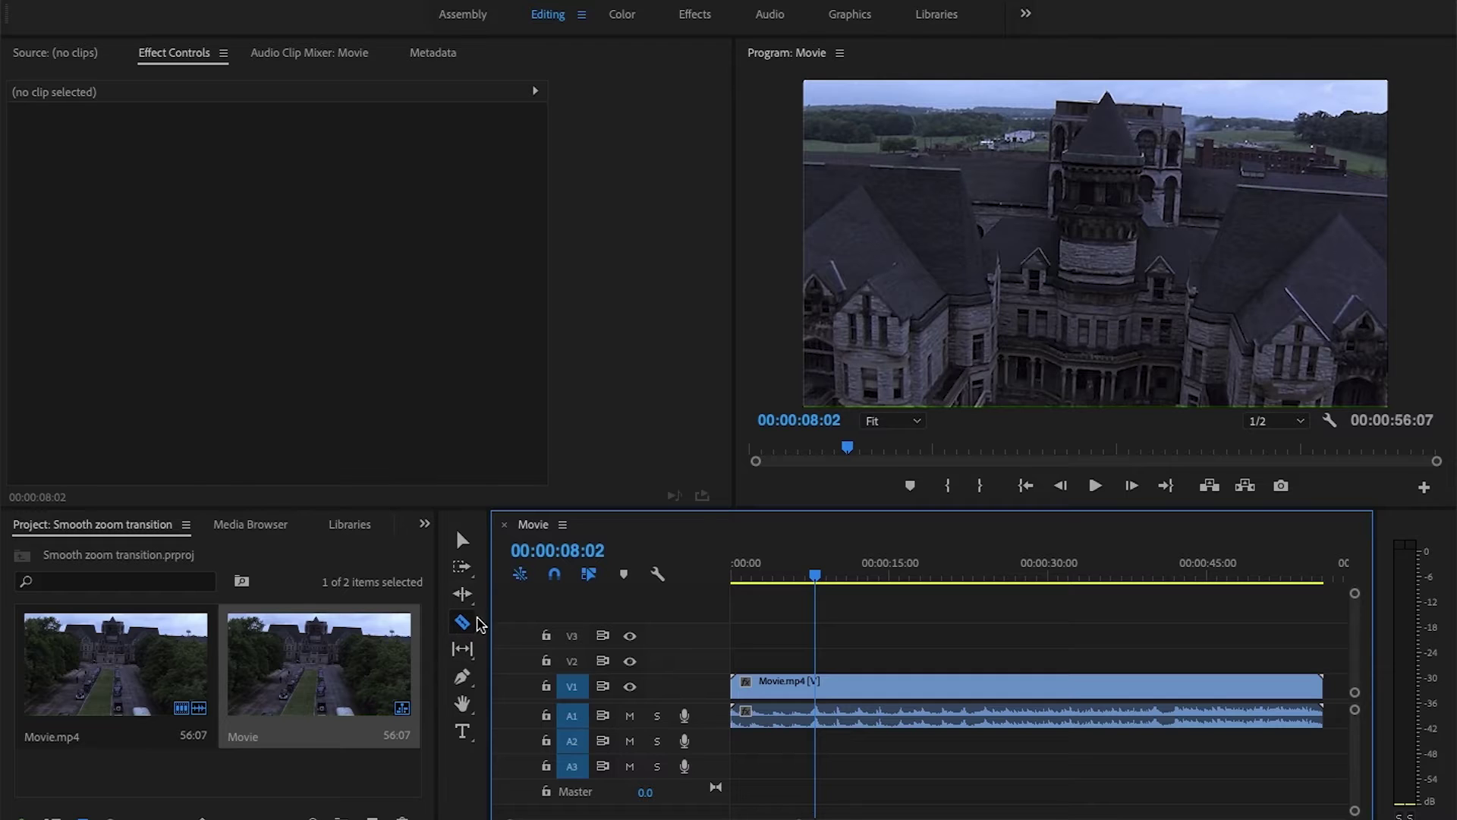
pyautogui.click(820, 686)
pyautogui.moveTo(827, 581); pyautogui.dragTo(812, 581)
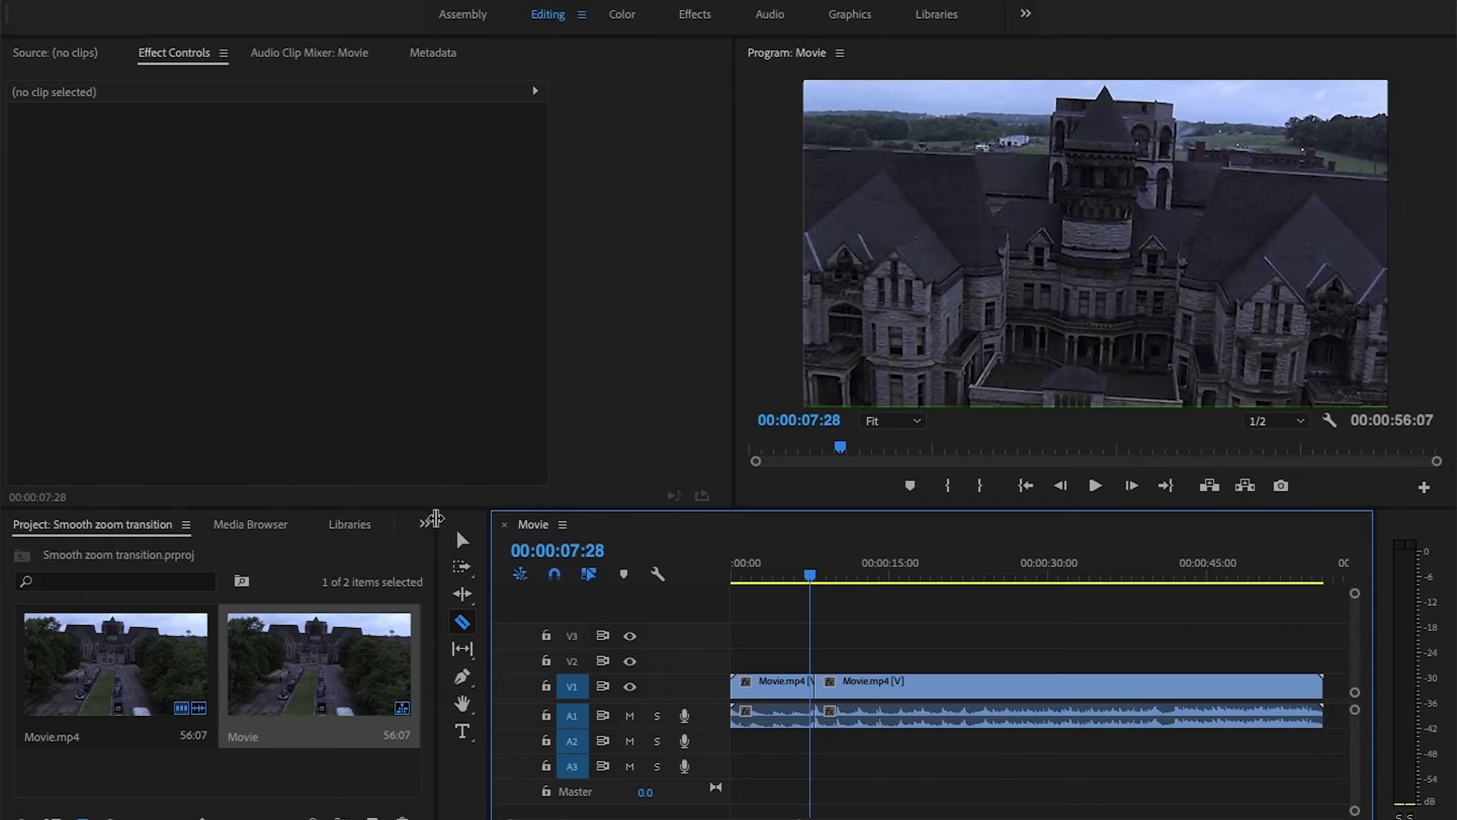
# Search the effects for "transform" and apply the Distort Transform effect to the first Movie.mp4 clip.
pyautogui.click(424, 524)
pyautogui.click(459, 645)
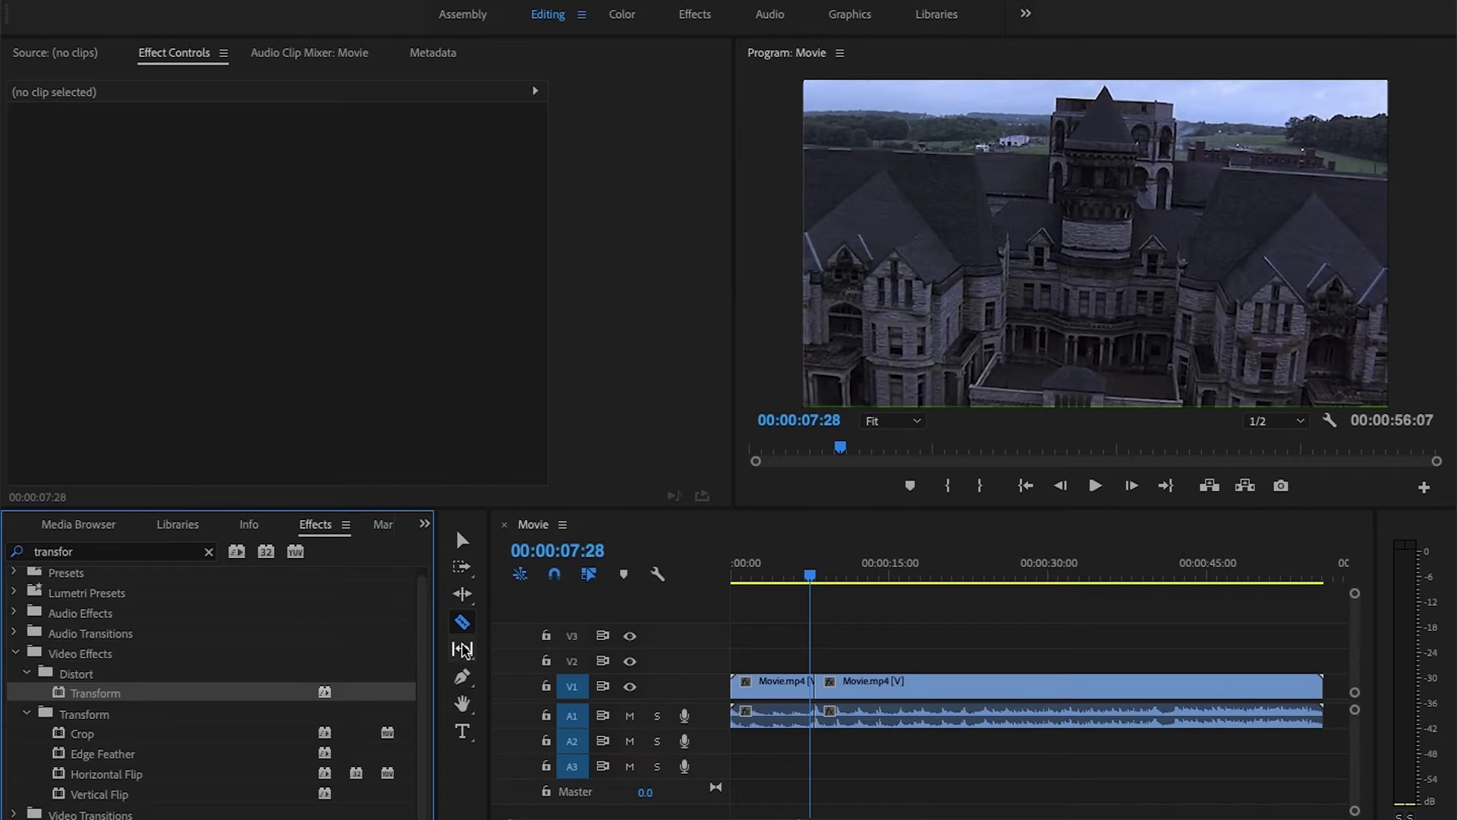
pyautogui.click(209, 554)
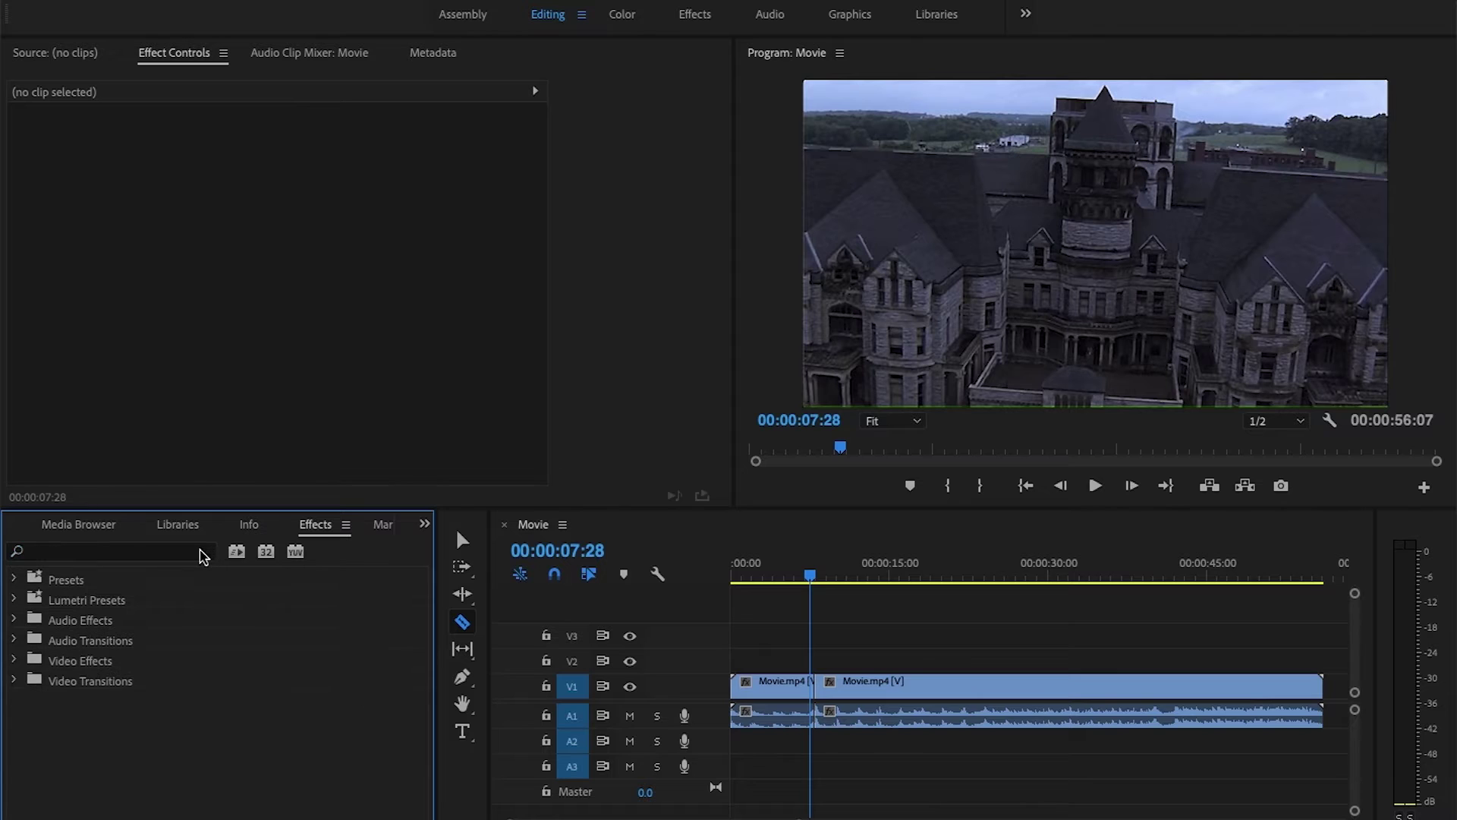
pyautogui.click(202, 553)
pyautogui.write('tra')
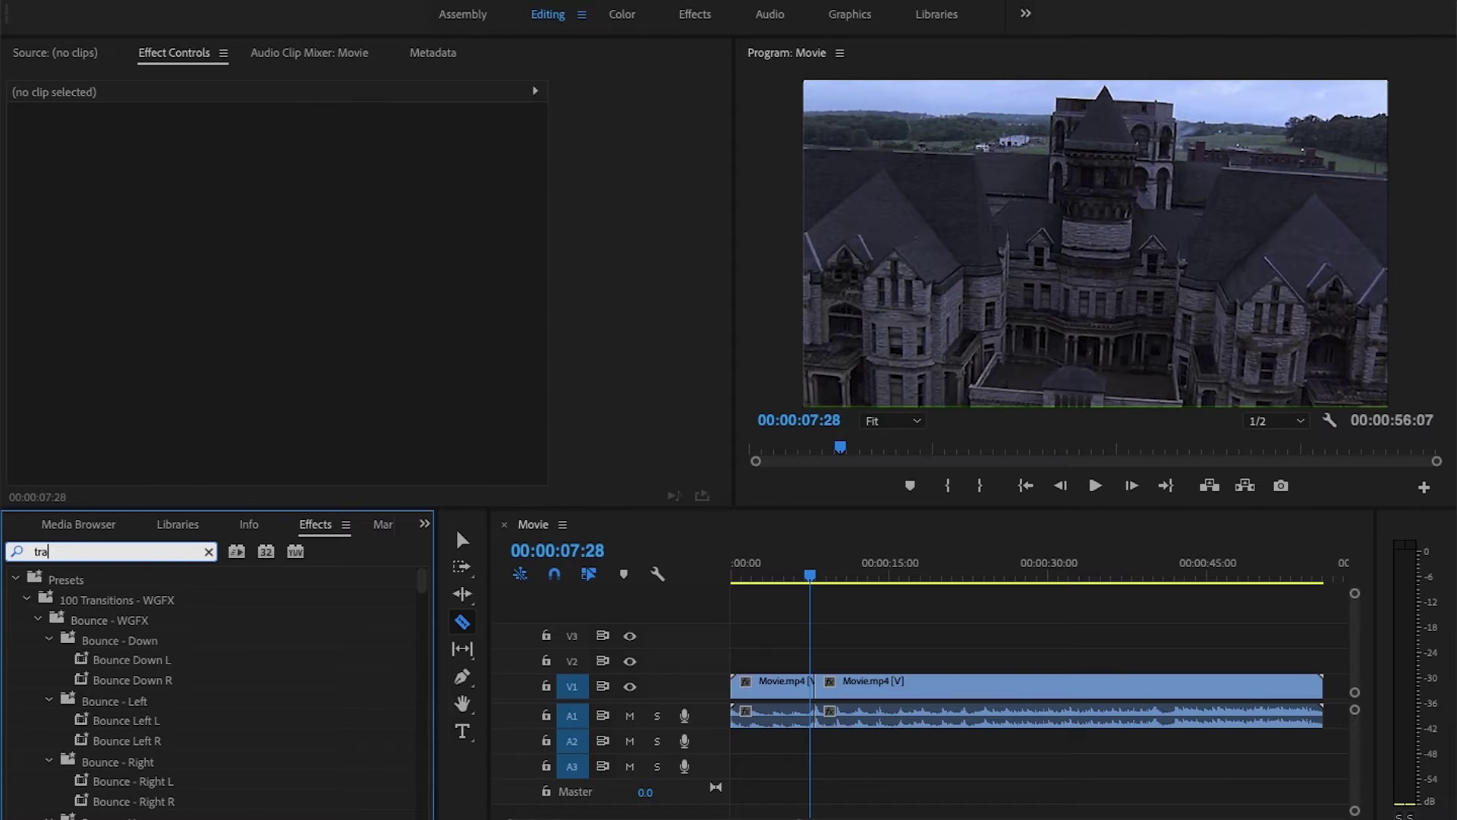
pyautogui.write('nsform')
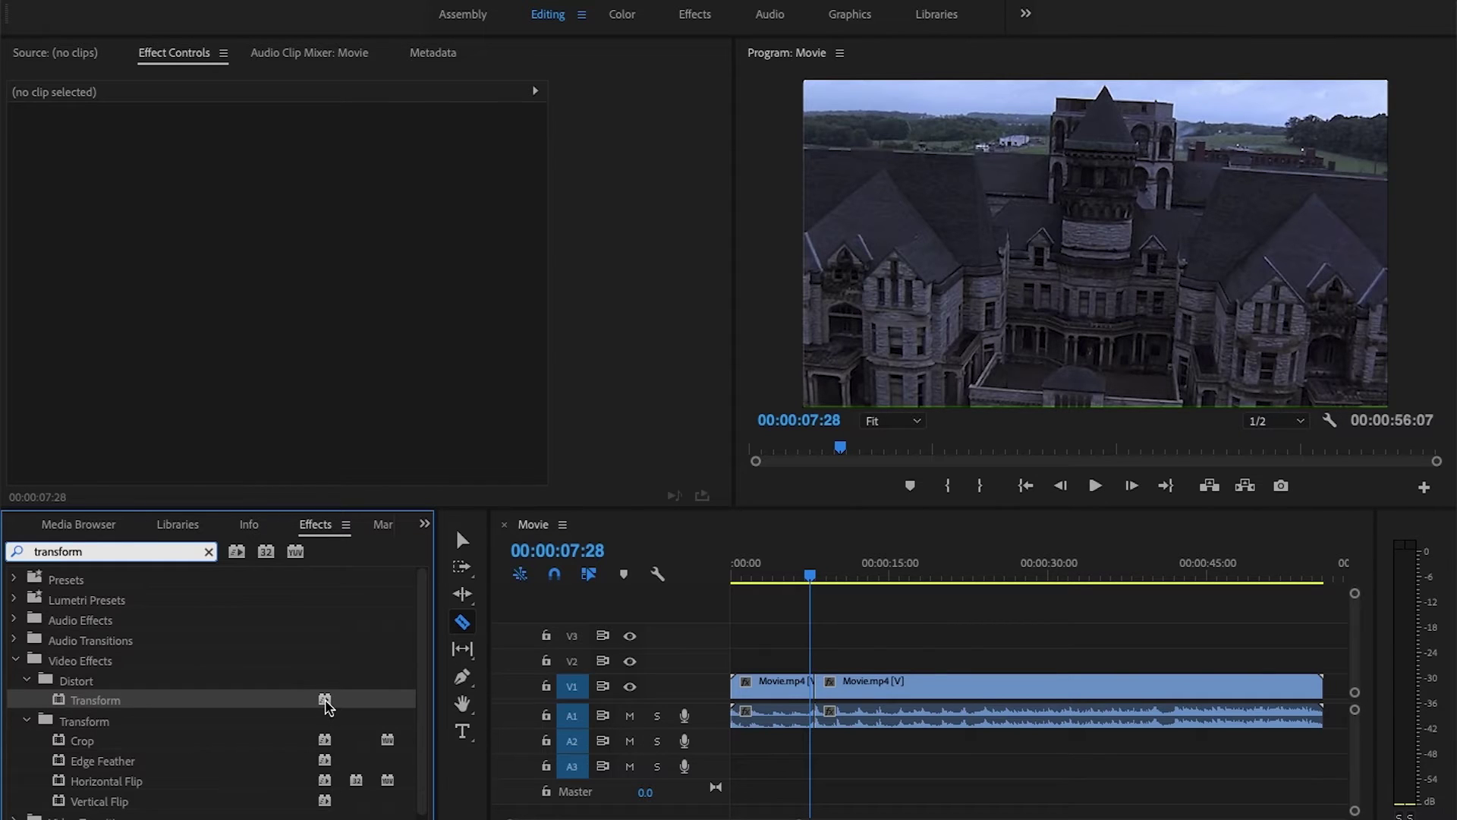
pyautogui.moveTo(325, 702); pyautogui.dragTo(763, 683)
pyautogui.moveTo(763, 683); pyautogui.dragTo(766, 685)
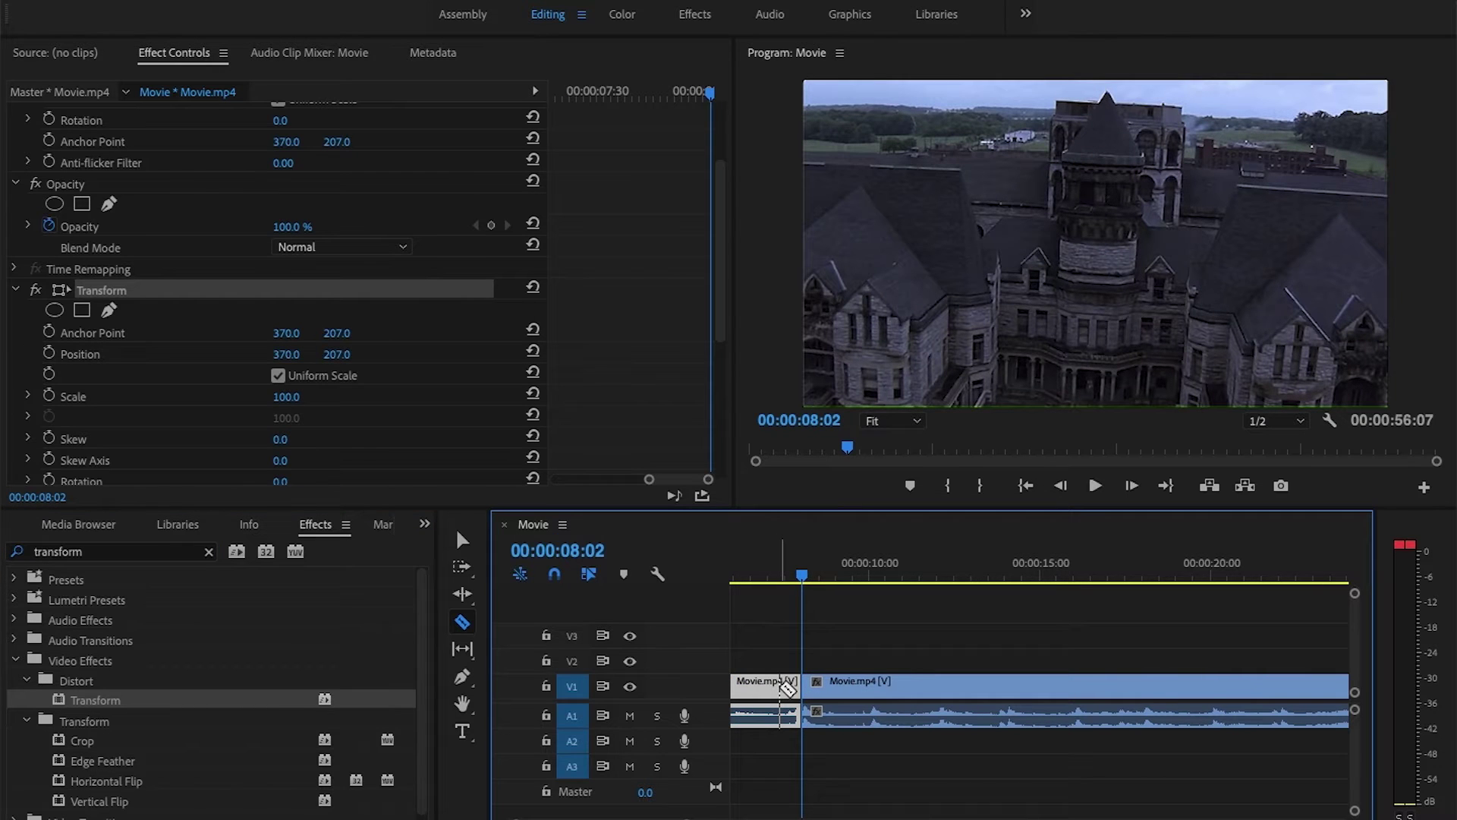
# Set the first clip's Transform Scale to 175 at 00:00:08:01 and start keyframing it there.
pyautogui.click(462, 540)
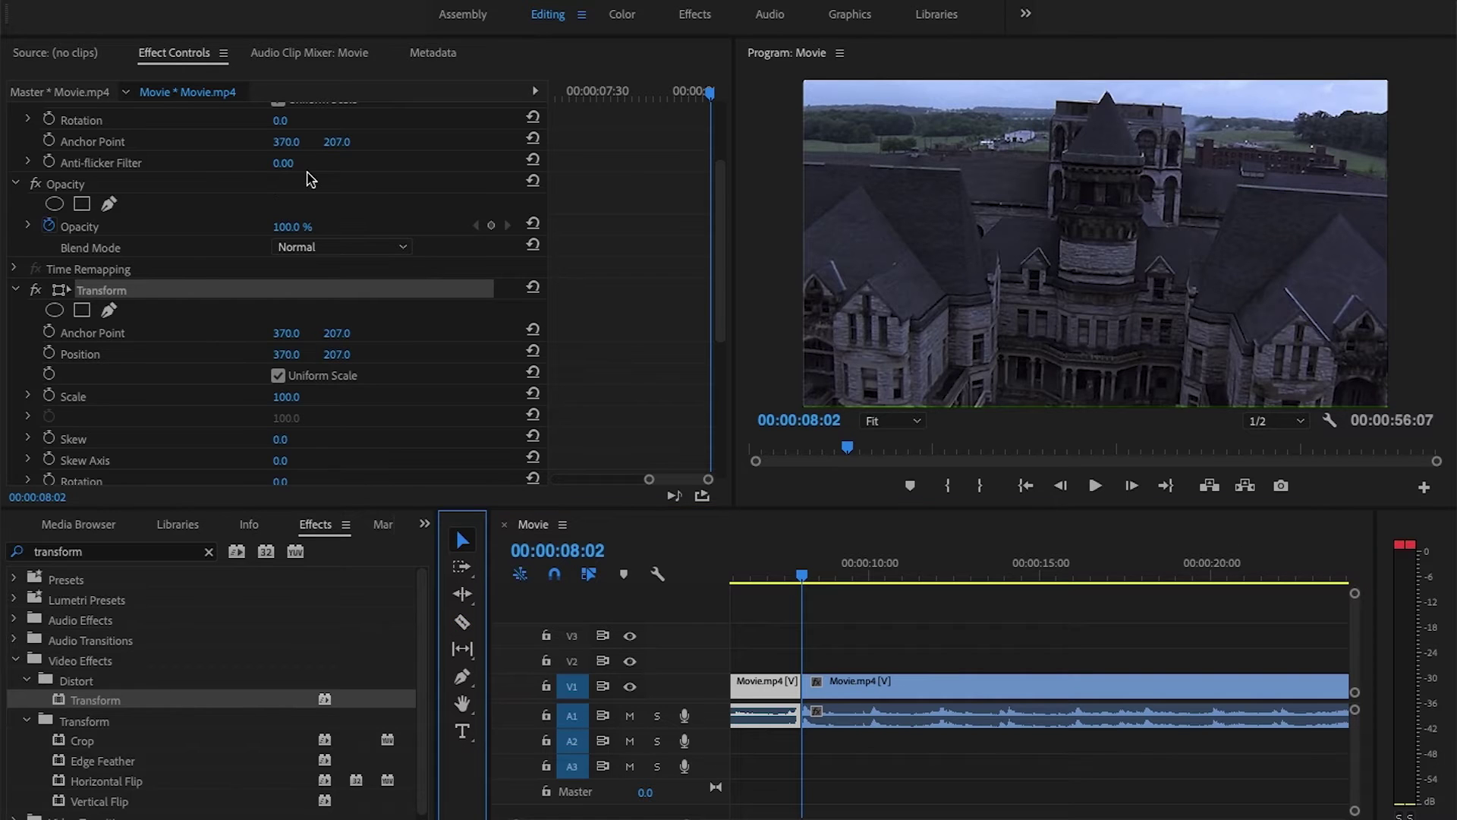
pyautogui.scroll(-2, 203, 133)
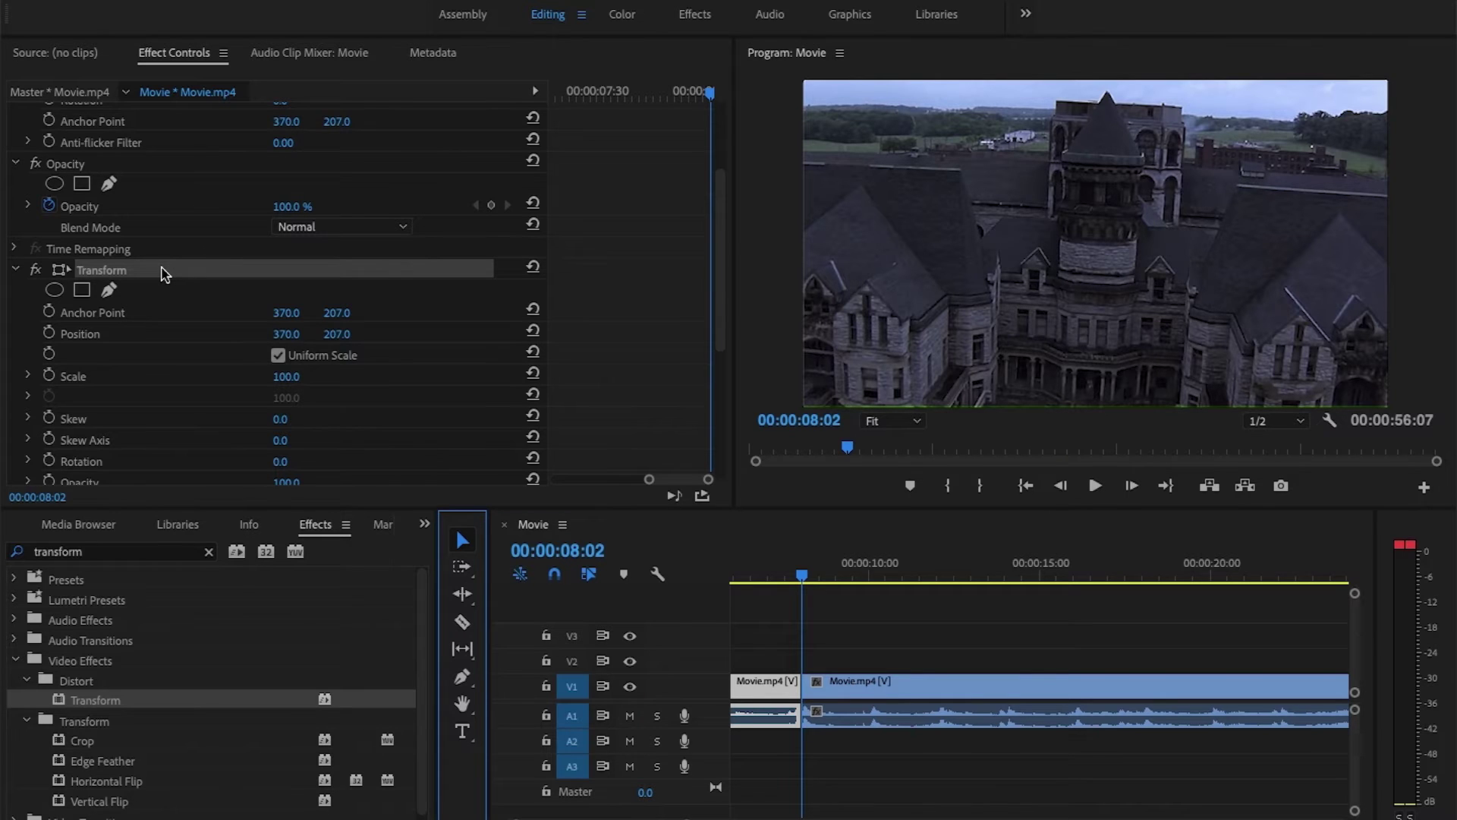
pyautogui.scroll(-2, 196, 245)
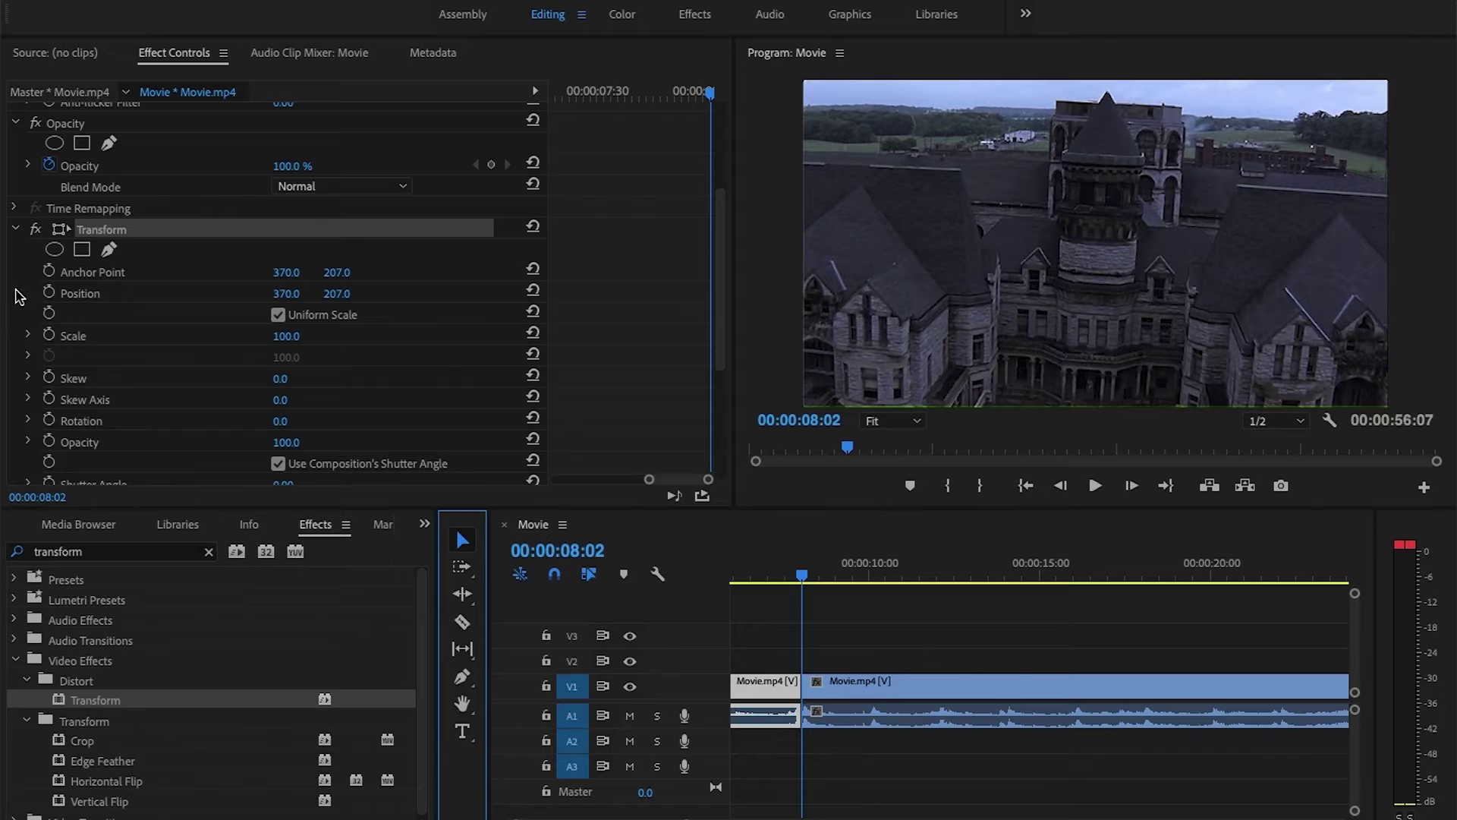
pyautogui.moveTo(711, 99)
pyautogui.mouseDown()
pyautogui.moveTo(683, 91)
pyautogui.moveTo(708, 97)
pyautogui.mouseUp()
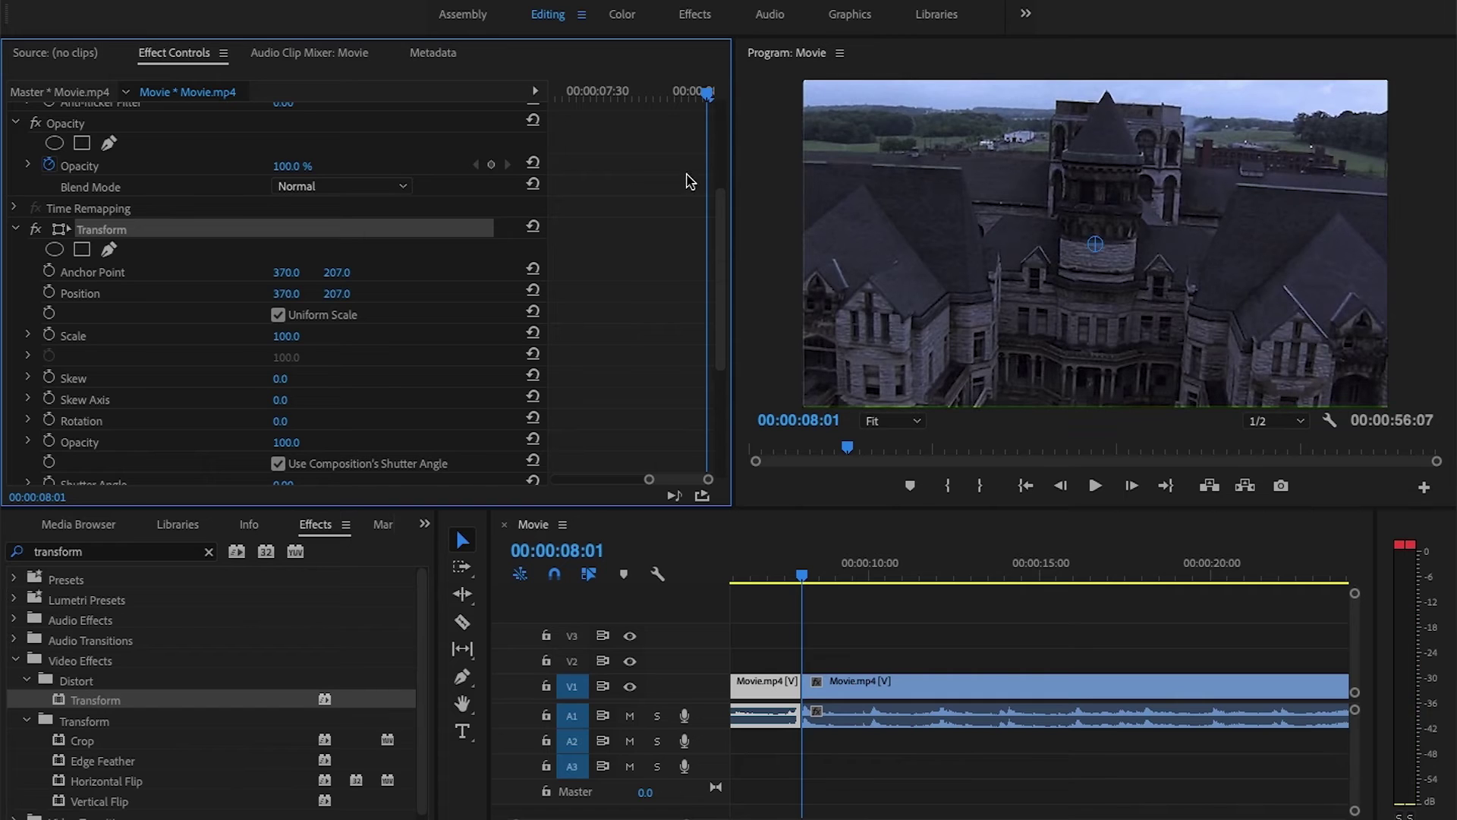
pyautogui.scroll(-2, 296, 220)
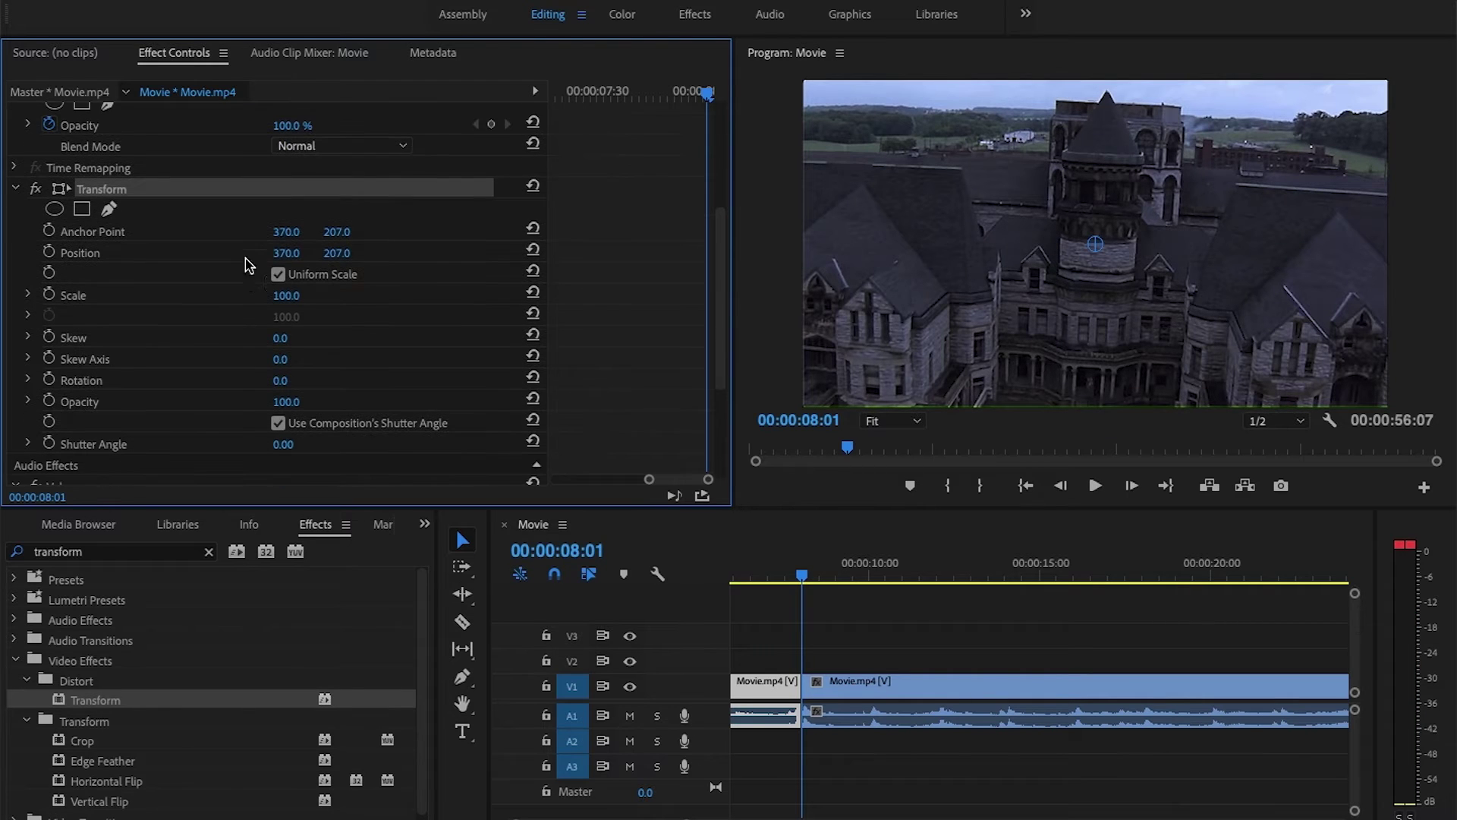
pyautogui.click(288, 296)
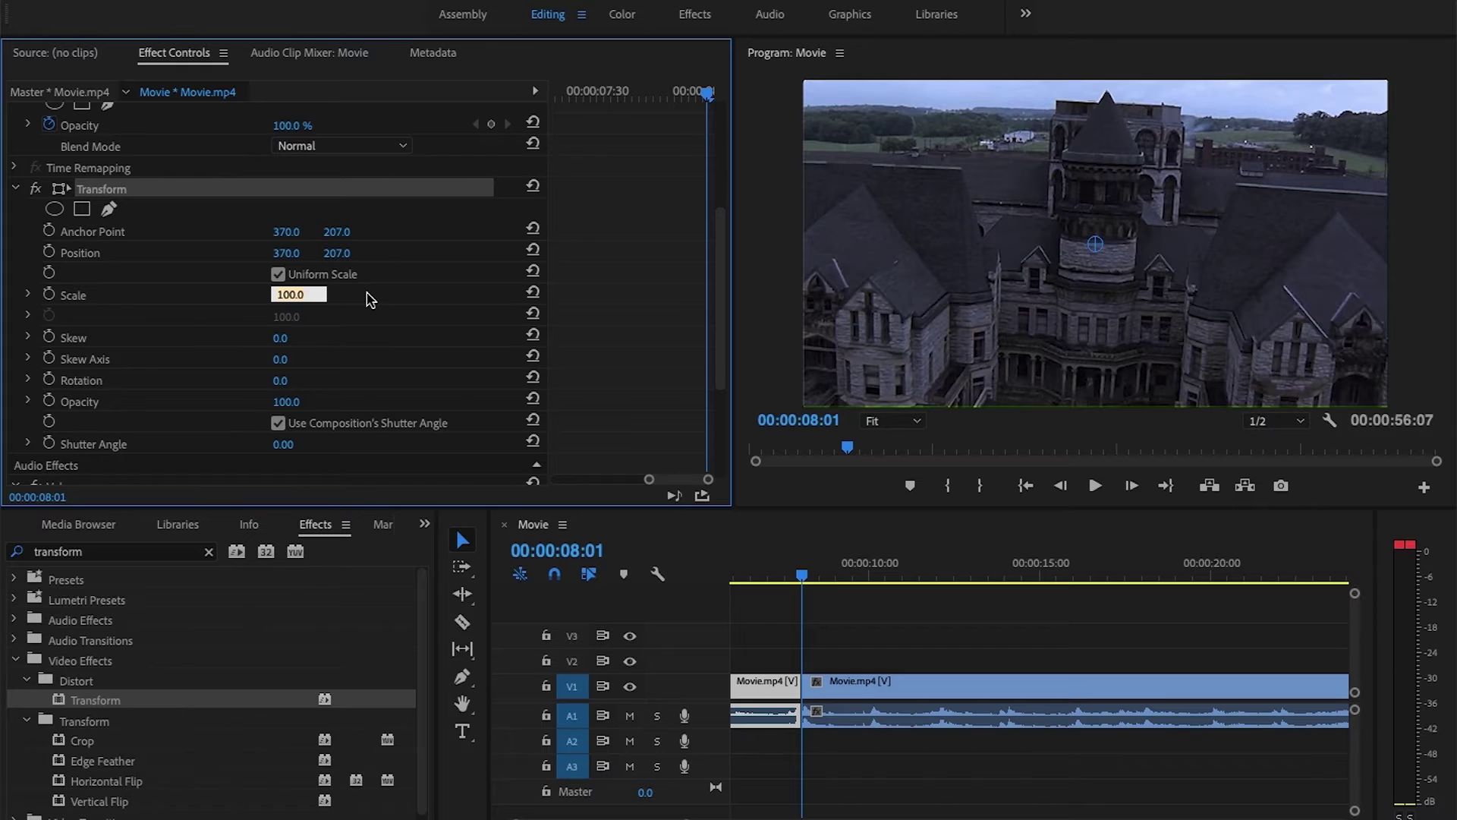
pyautogui.write('1')
pyautogui.press('Return')
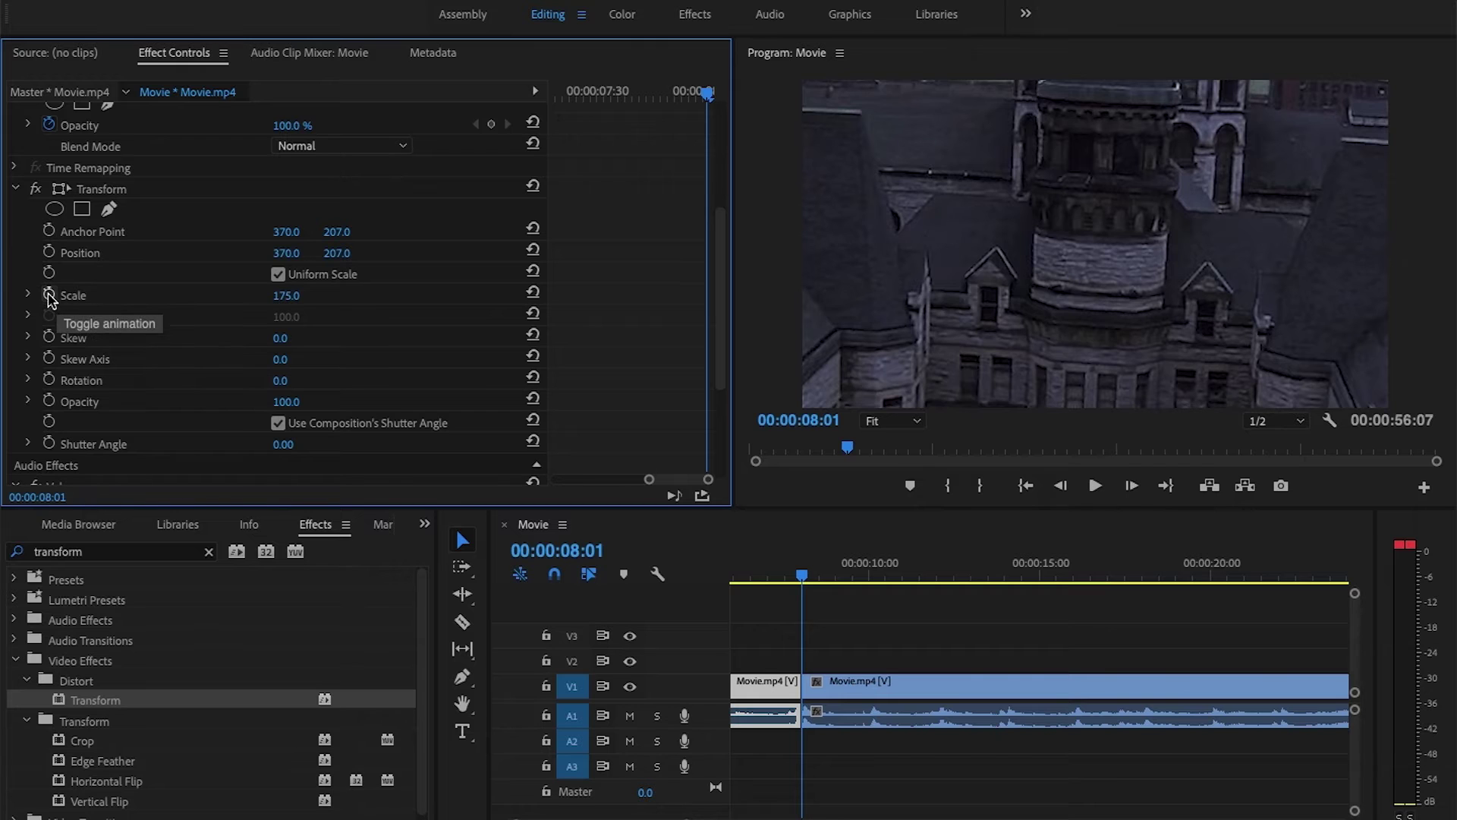
pyautogui.click(49, 295)
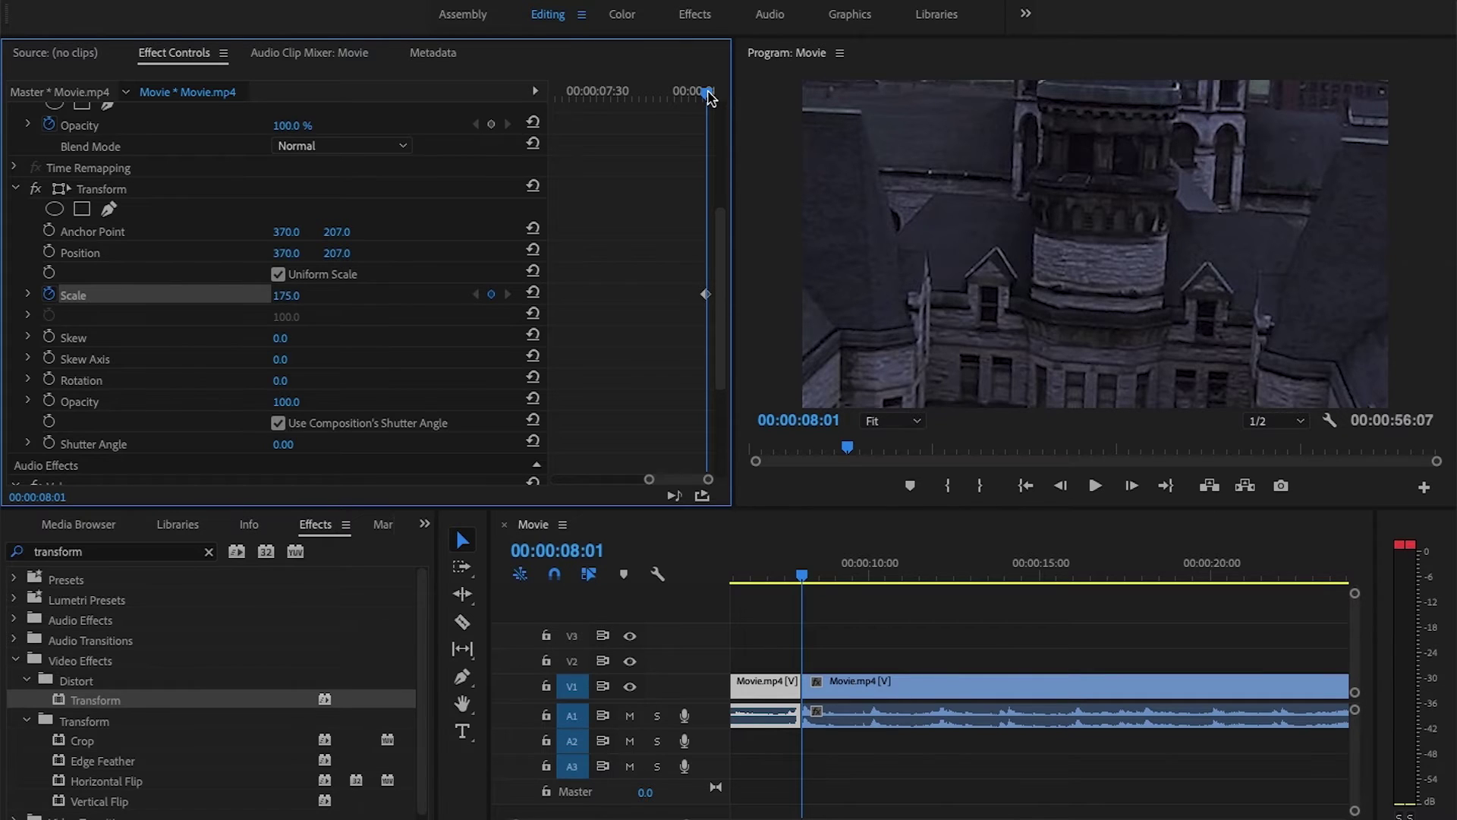
# Add a Transform Scale keyframe at 00:00:07:48 in the first clip by resetting the scale to 100.
pyautogui.press('Left')
pyautogui.press('Left')
pyautogui.press('Left')
pyautogui.press('Left')
pyautogui.press('Left')
pyautogui.press('Left')
pyautogui.press('Left')
pyautogui.press('Left')
pyautogui.press('Left')
pyautogui.press('Left')
pyautogui.press('Left')
pyautogui.press('Left')
pyautogui.press('Left')
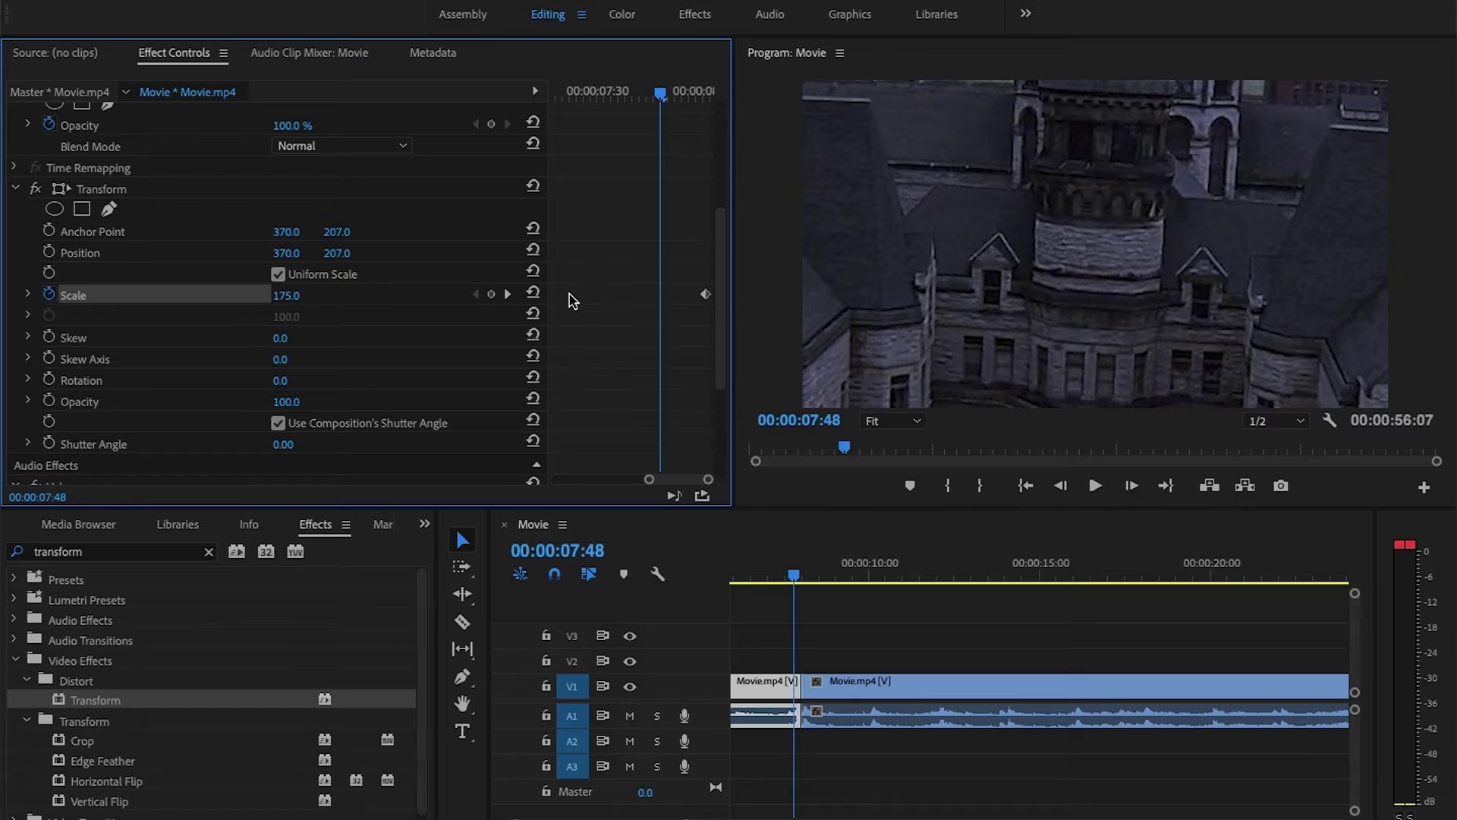
pyautogui.click(533, 293)
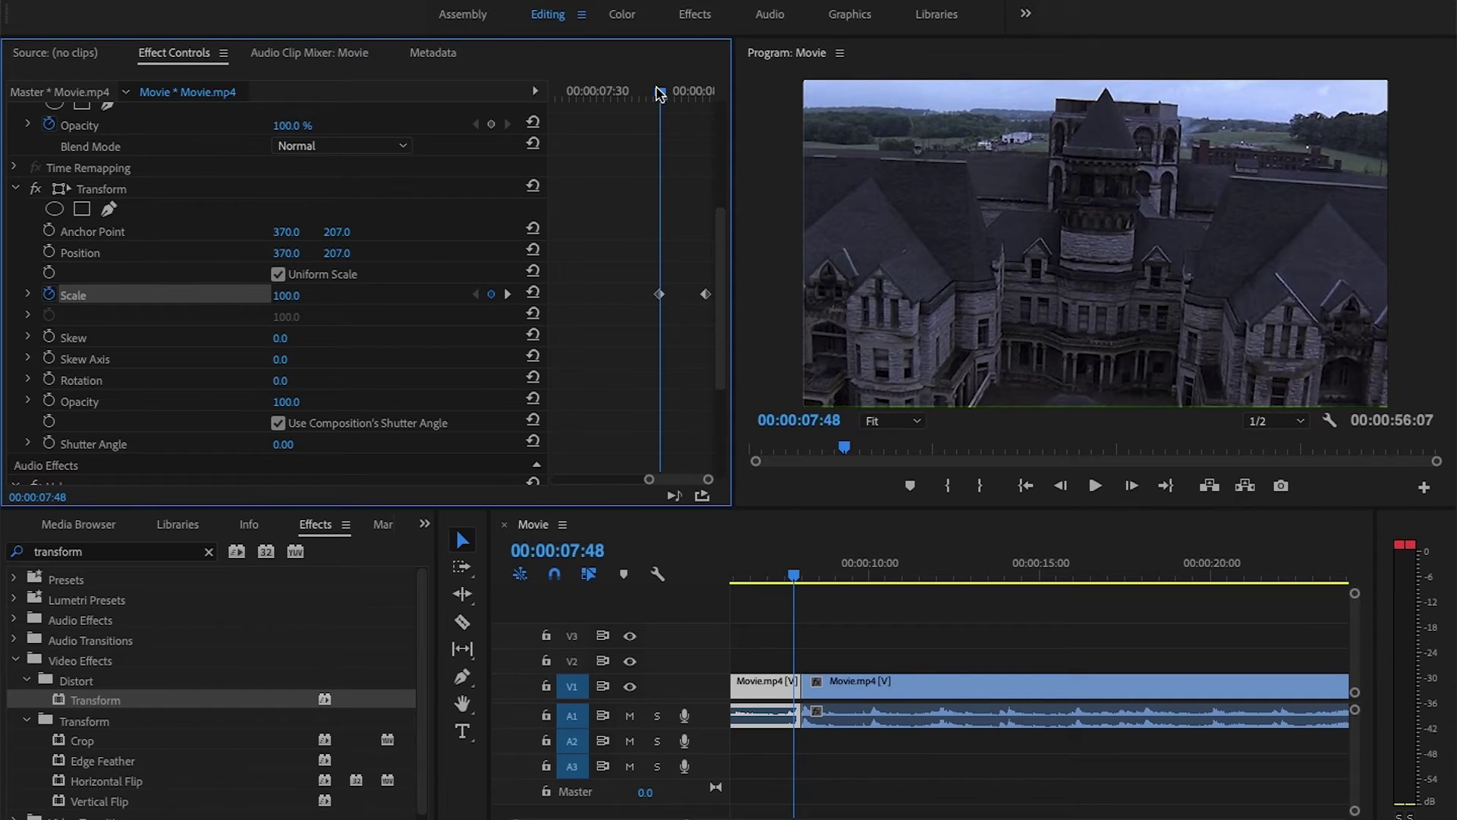
# Play back the first clip's zoom-in across the cut to check its motion.
pyautogui.moveTo(660, 92); pyautogui.dragTo(624, 91)
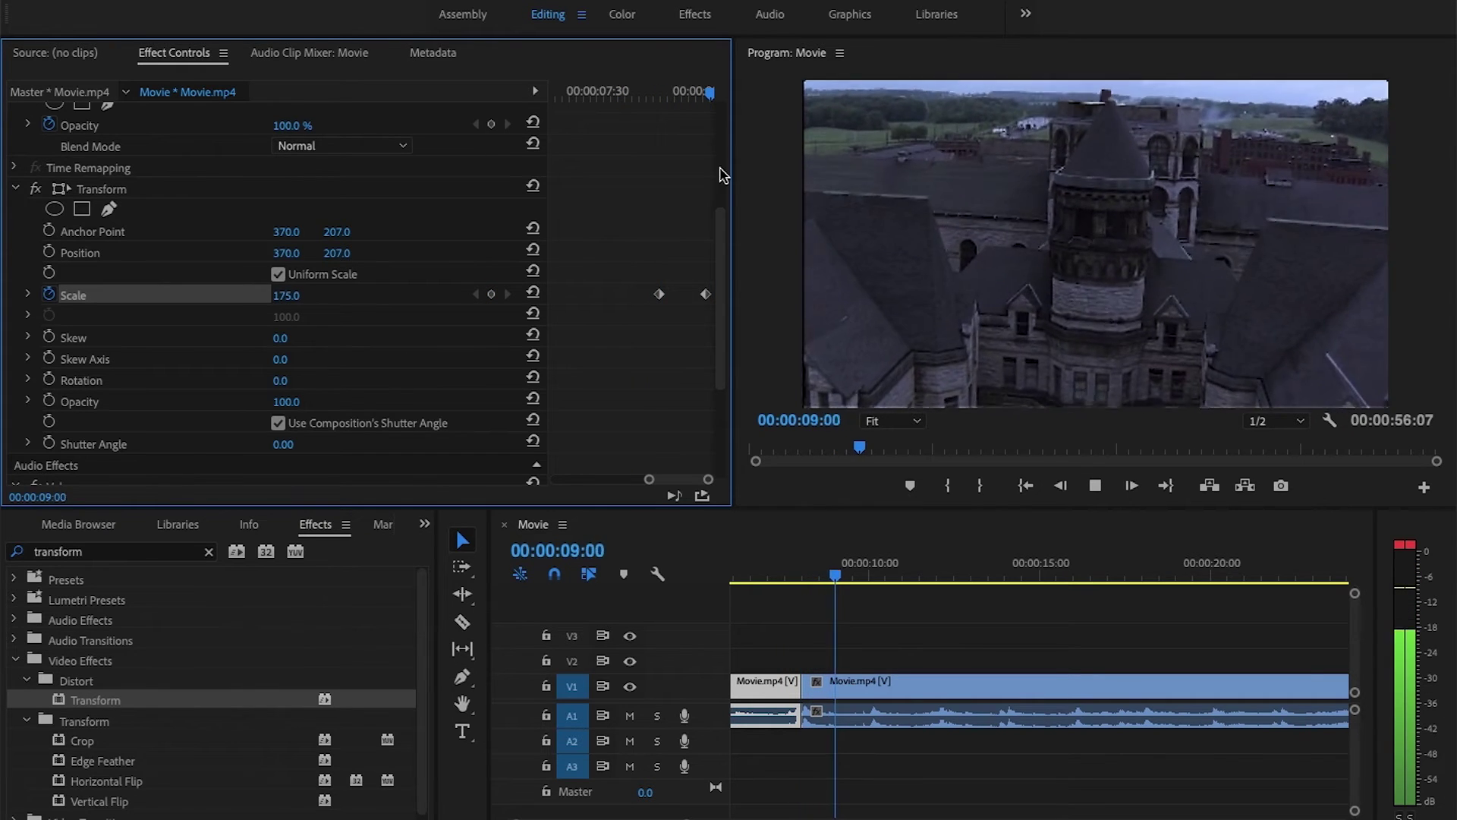
pyautogui.press('space')
pyautogui.moveTo(708, 95); pyautogui.dragTo(676, 97)
pyautogui.press('space')
pyautogui.press('space')
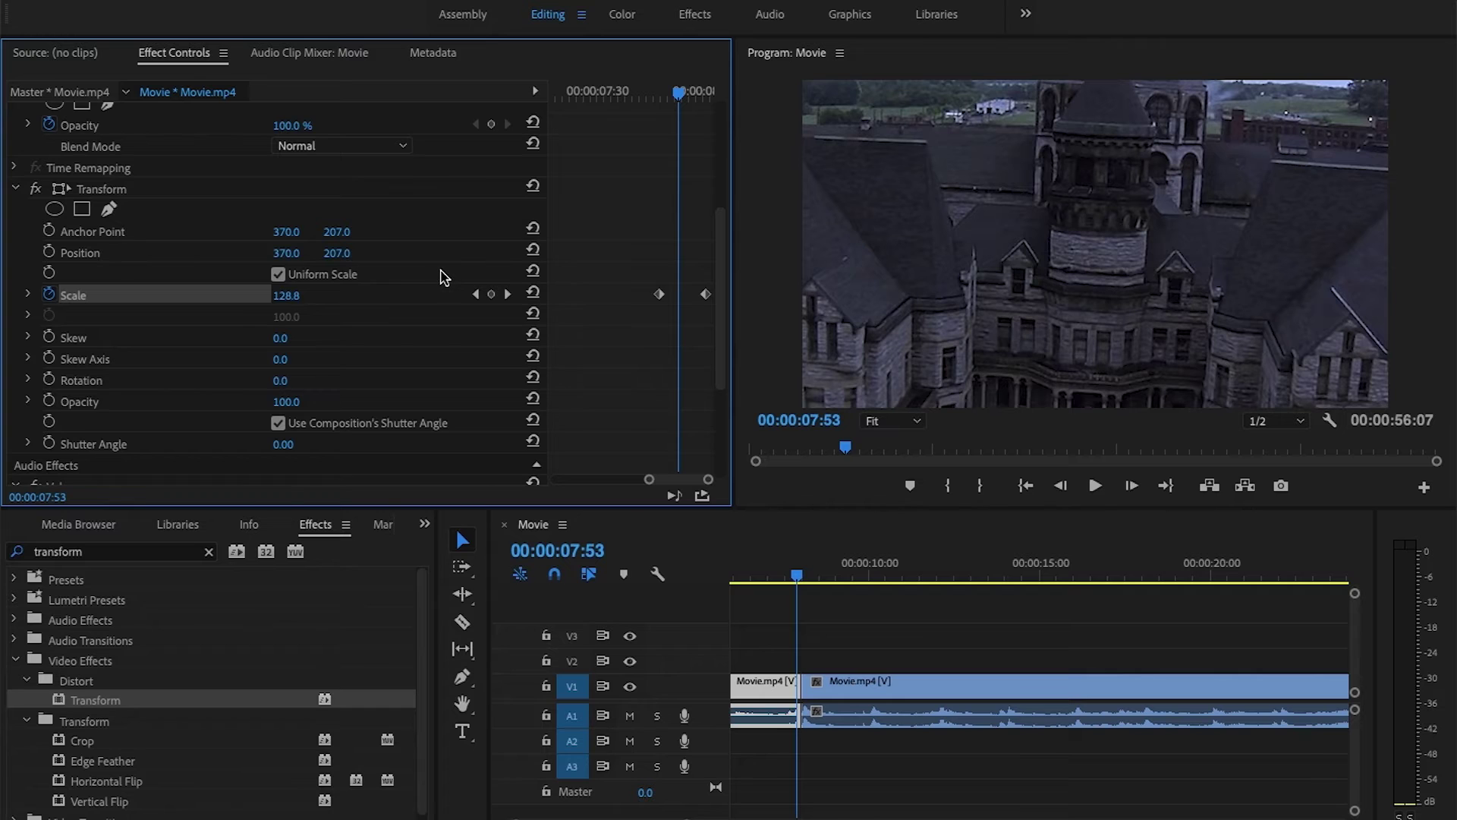
# Turn off Use Composition's Shutter Angle in the first clip's Transform effect and set Shutter Angle to 100.
pyautogui.scroll(-4, 443, 275)
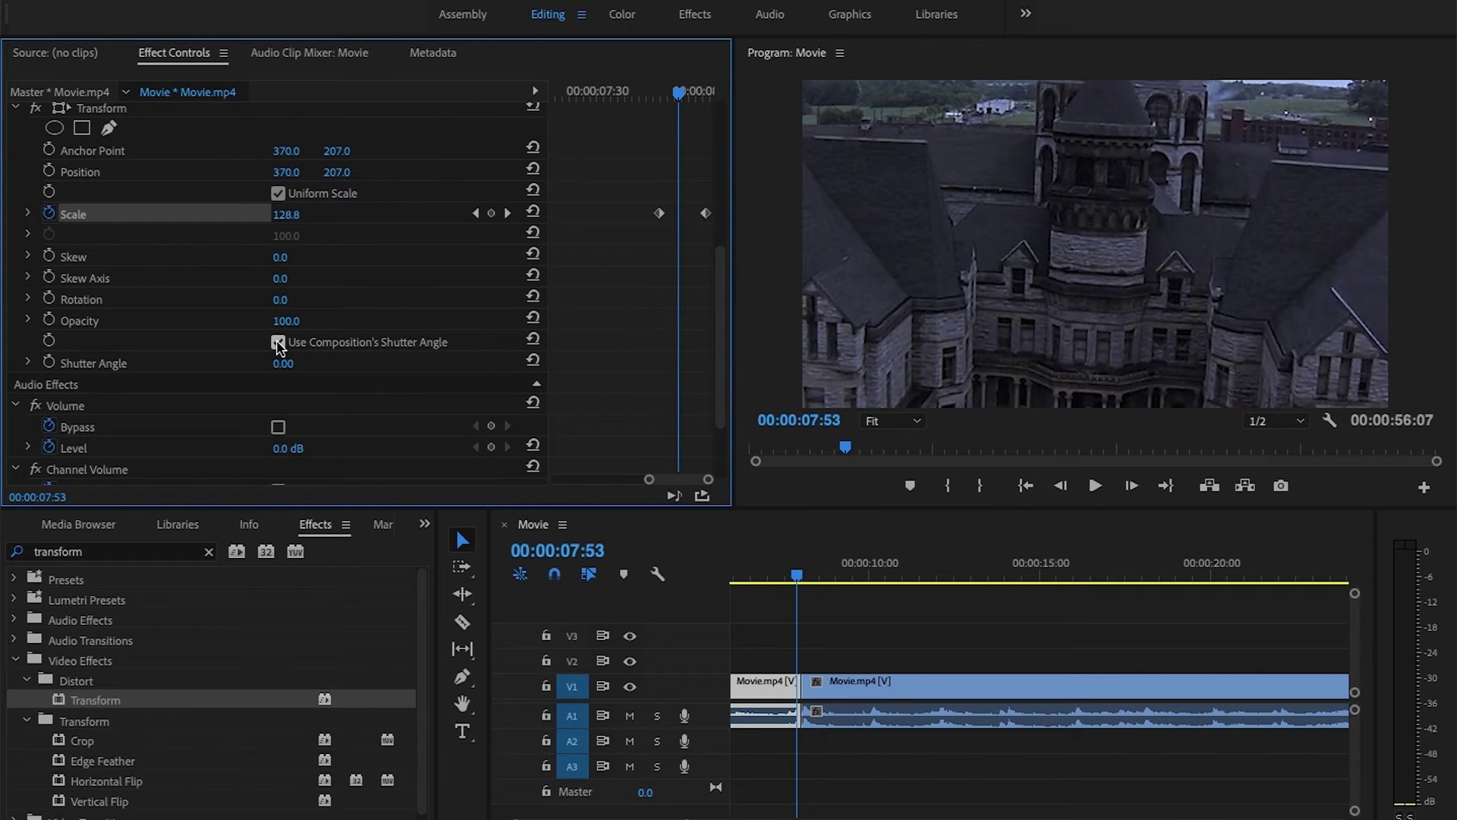
pyautogui.click(278, 343)
pyautogui.click(285, 365)
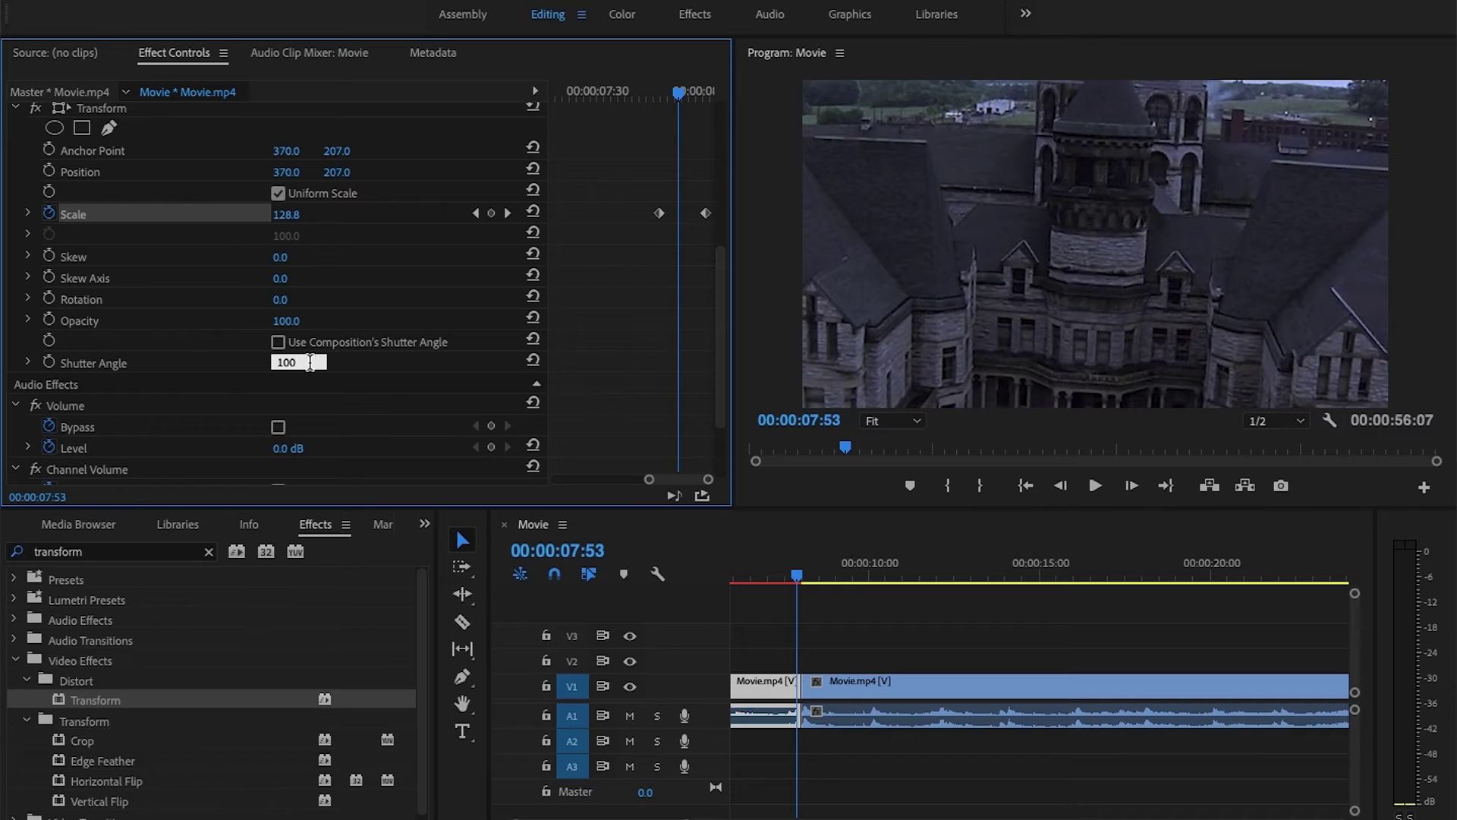
pyautogui.press('Return')
# Play back the zoom-in with motion blur from before the first Scale keyframe.
pyautogui.moveTo(682, 93); pyautogui.dragTo(644, 90)
pyautogui.press('space')
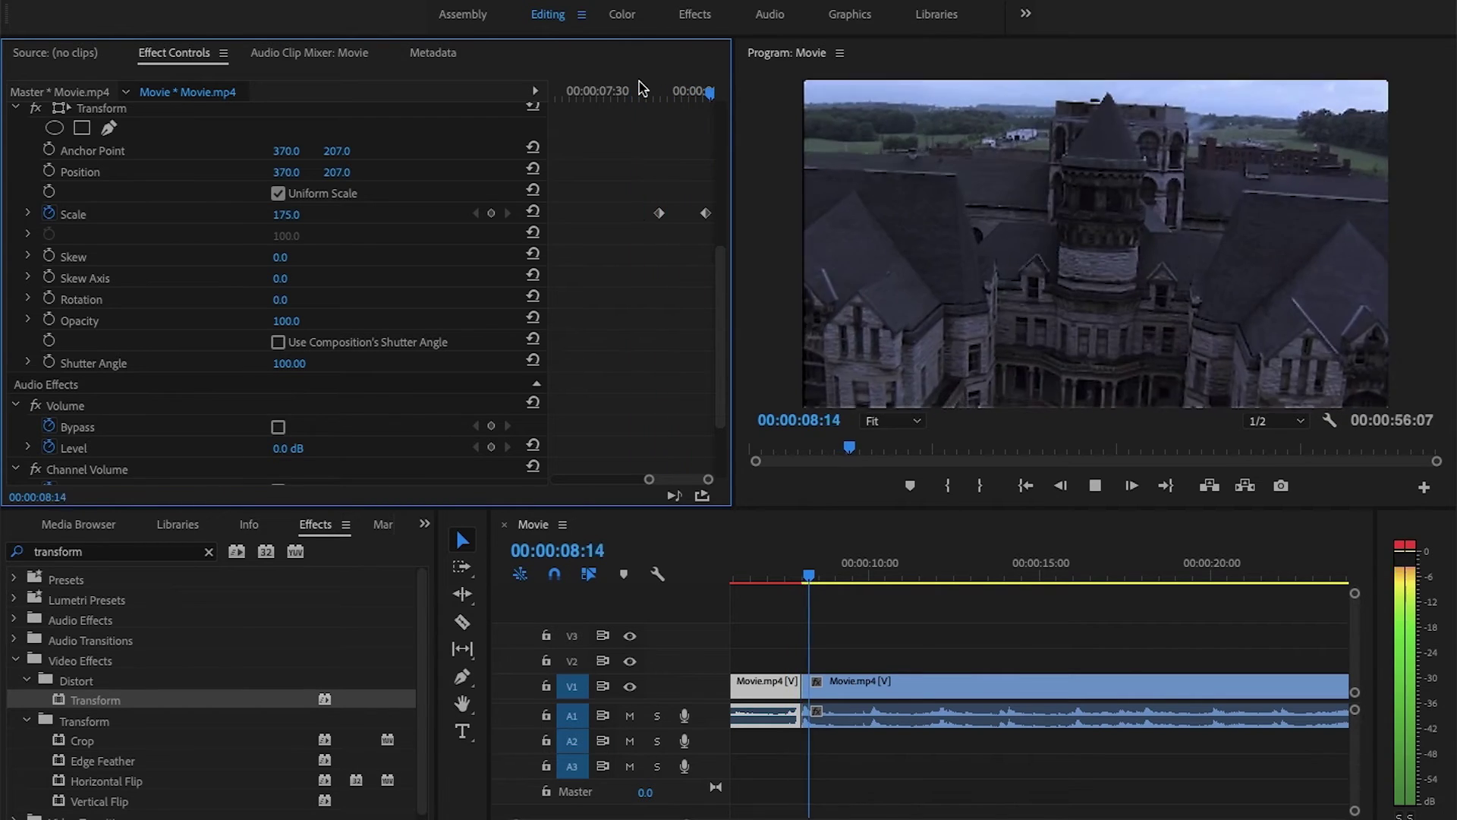
pyautogui.press('space')
# Move the first clip's 100 Scale keyframe to 00:00:07:32 to lengthen the zoom.
pyautogui.moveTo(708, 90)
pyautogui.mouseDown()
pyautogui.moveTo(648, 93)
pyautogui.moveTo(709, 92)
pyautogui.moveTo(688, 93)
pyautogui.mouseUp()
pyautogui.scroll(2, 670, 328)
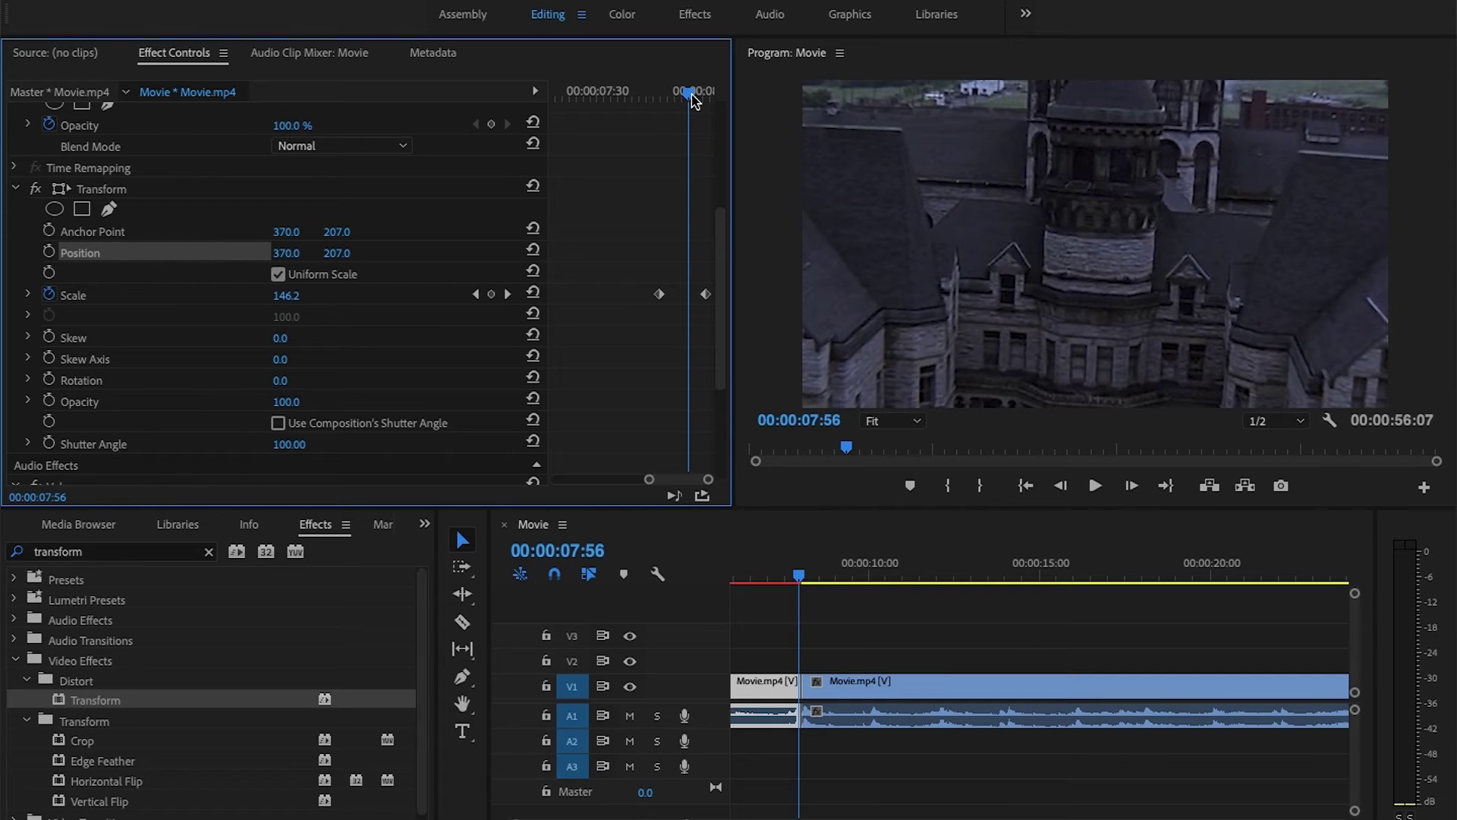
pyautogui.moveTo(687, 92); pyautogui.dragTo(603, 91)
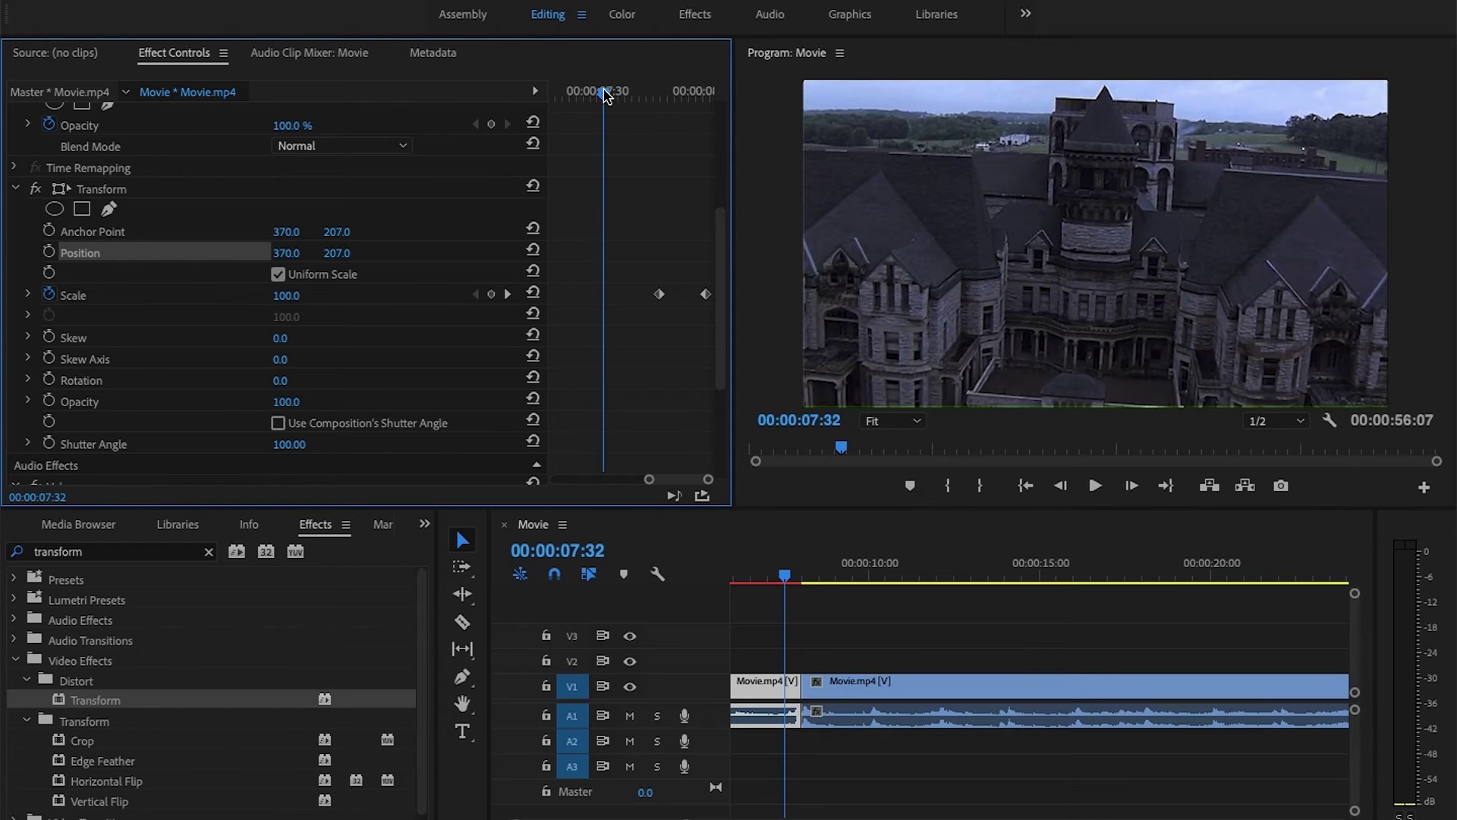
pyautogui.moveTo(660, 294); pyautogui.dragTo(603, 293)
# Play back the lengthened zoom across the cut twice to judge its speed.
pyautogui.moveTo(605, 91); pyautogui.dragTo(571, 90)
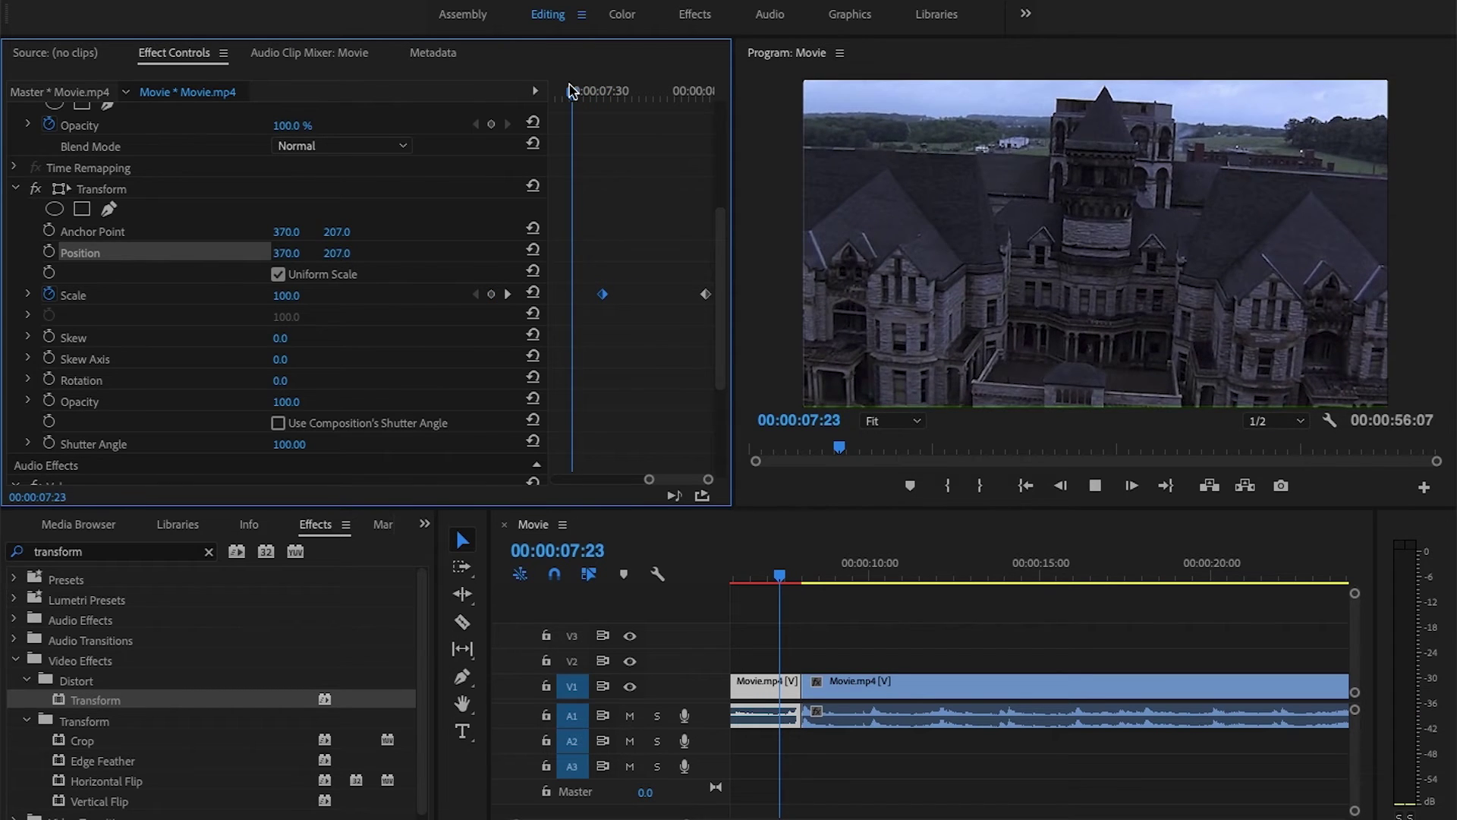
pyautogui.press('space')
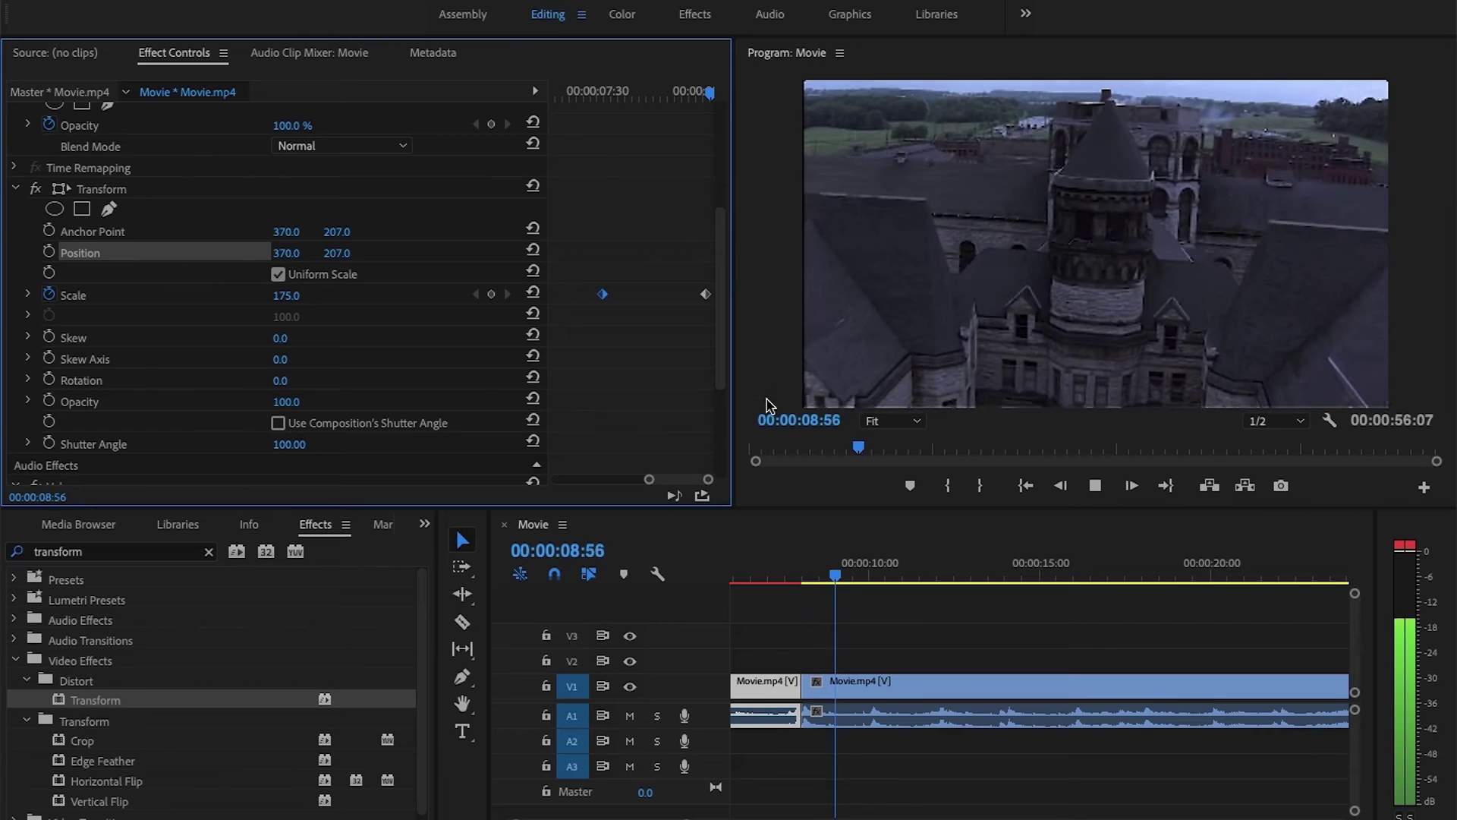
pyautogui.press('space')
pyautogui.moveTo(699, 101); pyautogui.dragTo(590, 85)
pyautogui.press('space')
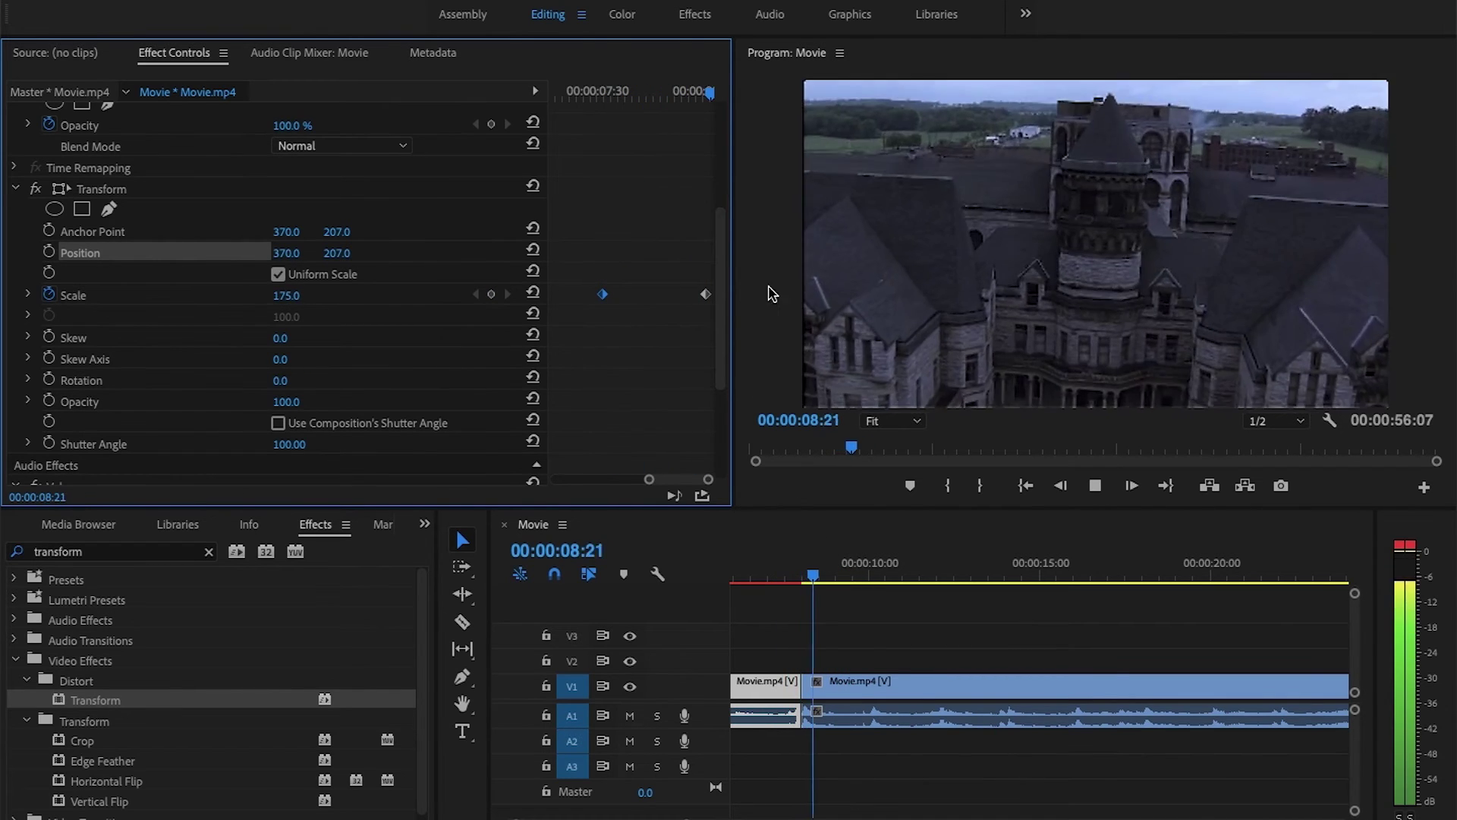
pyautogui.press('space')
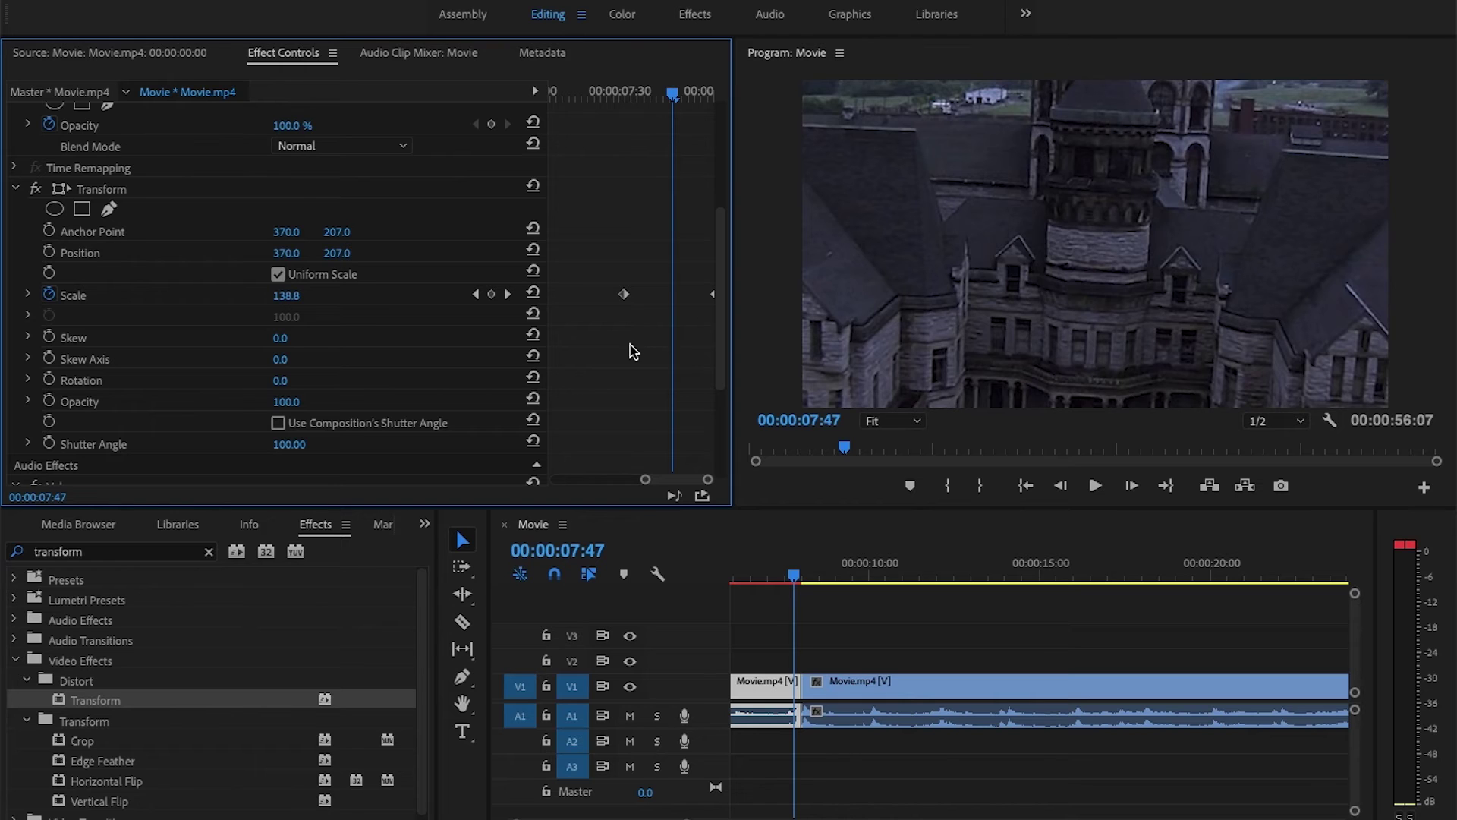
# Place the playhead on the last Scale keyframe at 00:00:08:01 and apply the Transform effect to the second Movie.mp4 clip.
pyautogui.moveTo(673, 93); pyautogui.dragTo(713, 99)
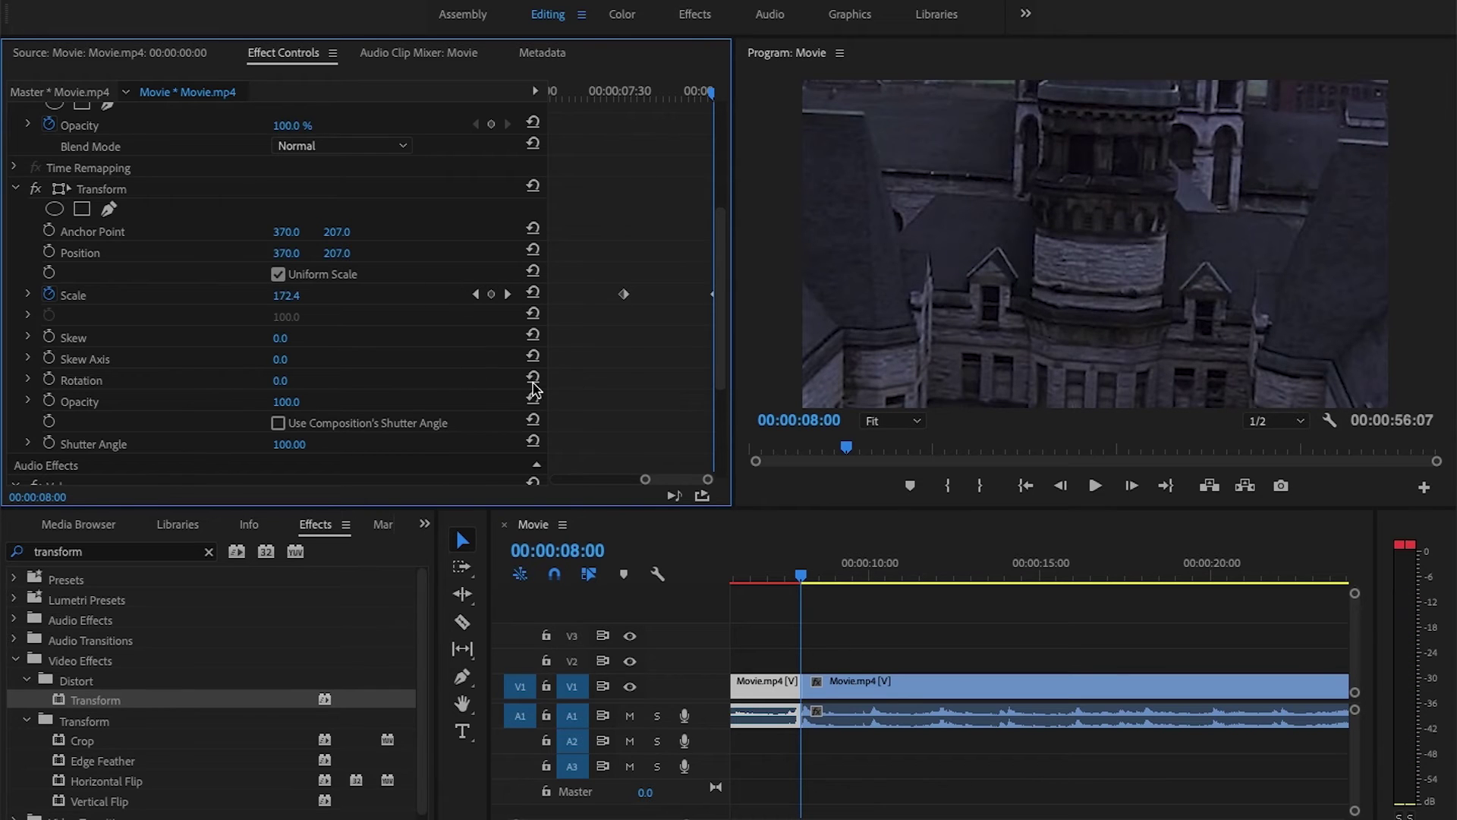
pyautogui.click(709, 93)
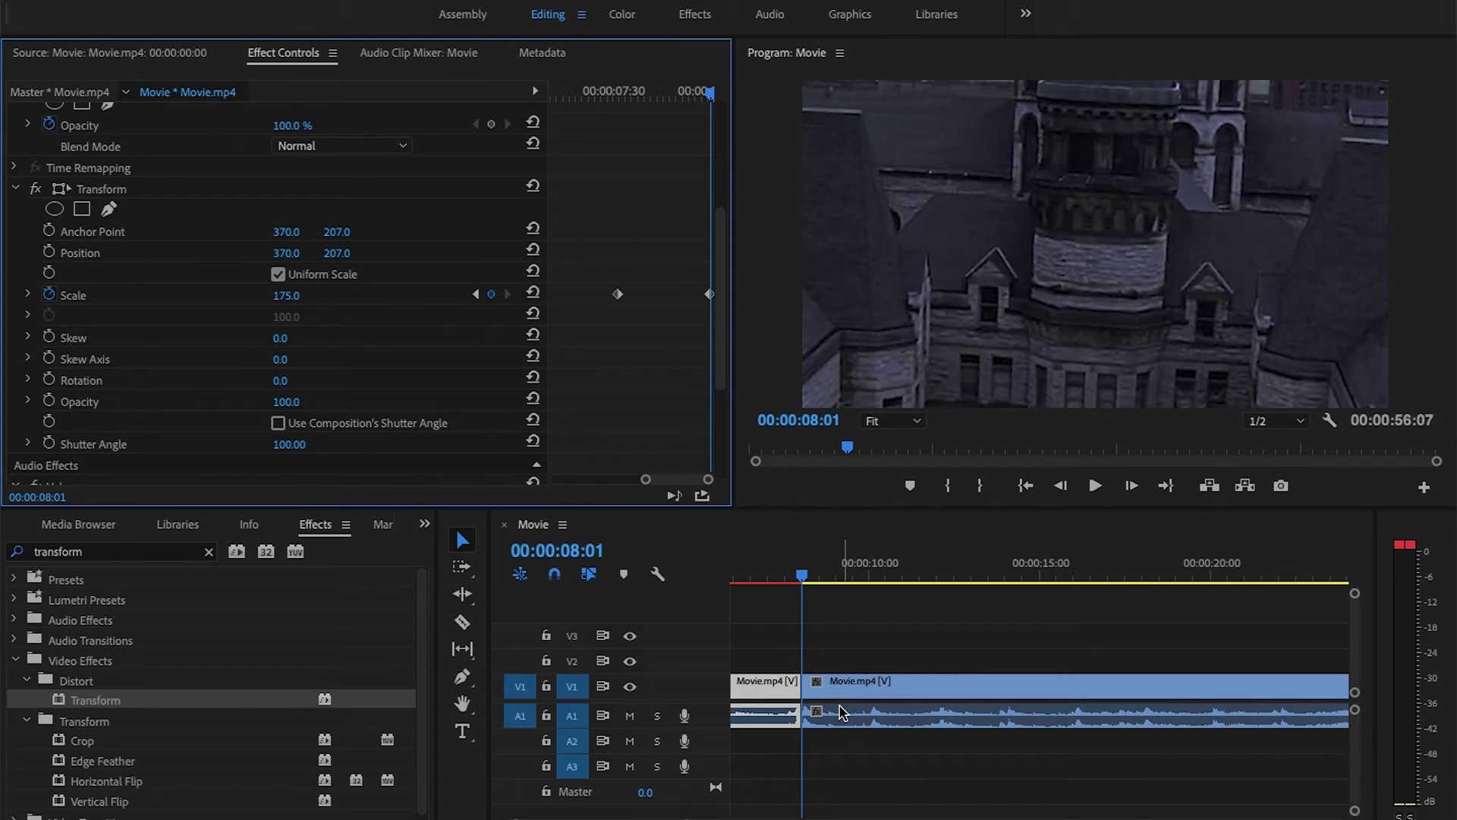
pyautogui.click(837, 688)
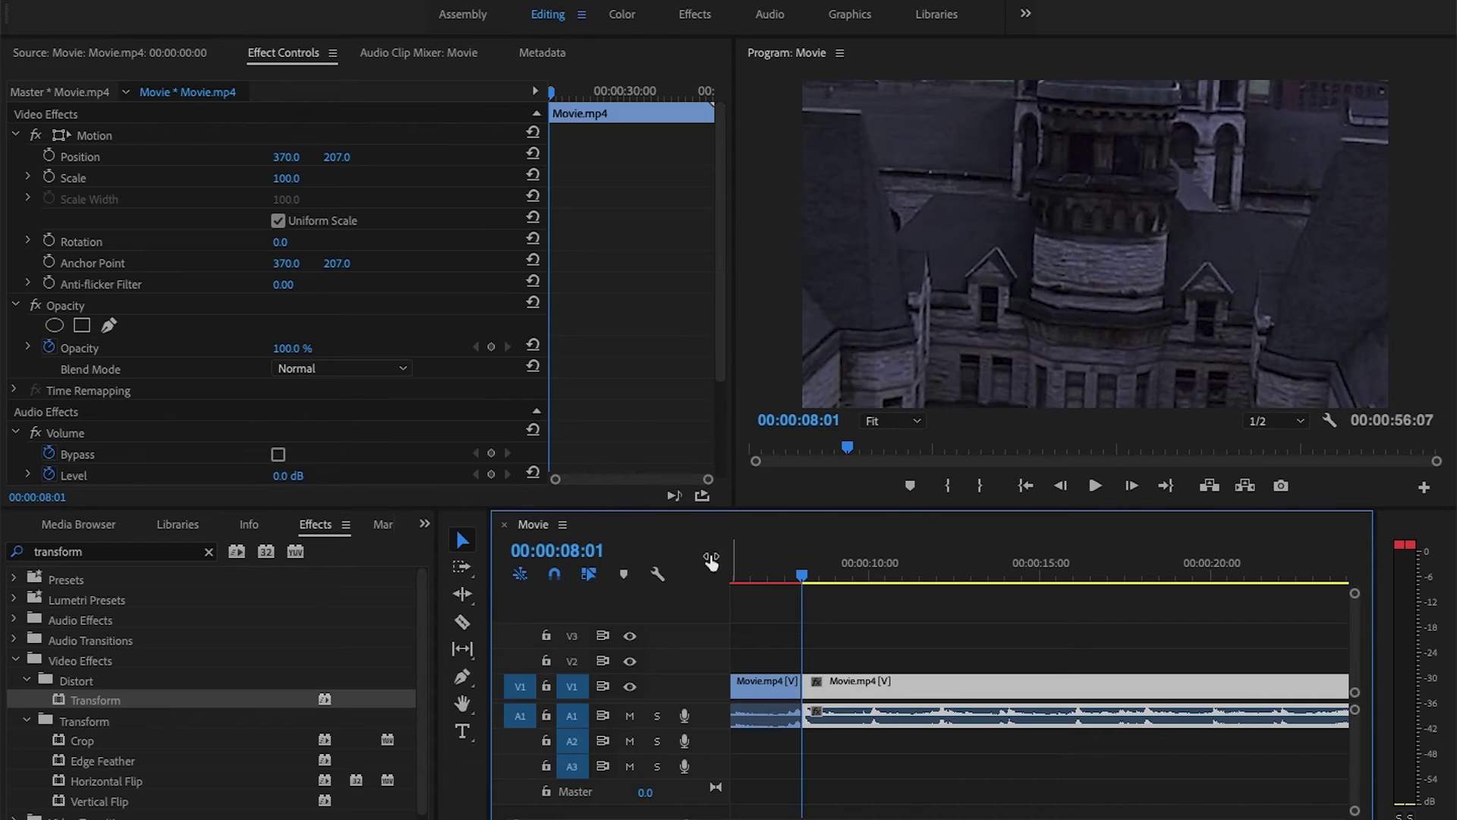
pyautogui.moveTo(325, 699); pyautogui.dragTo(846, 688)
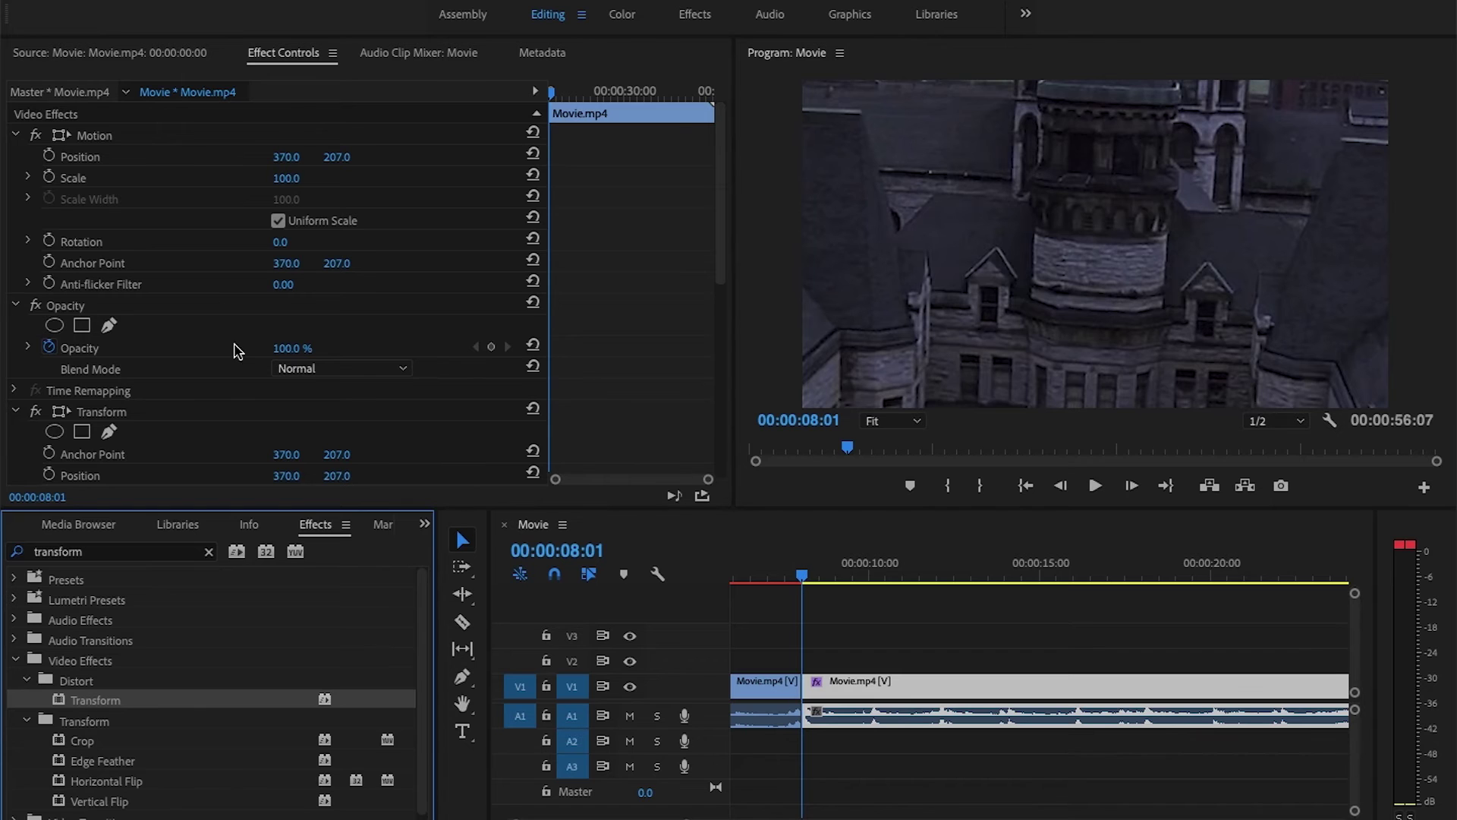
# Start keyframing the Transform Scale at the beginning of the second clip and set it to 175.
pyautogui.scroll(-5, 237, 350)
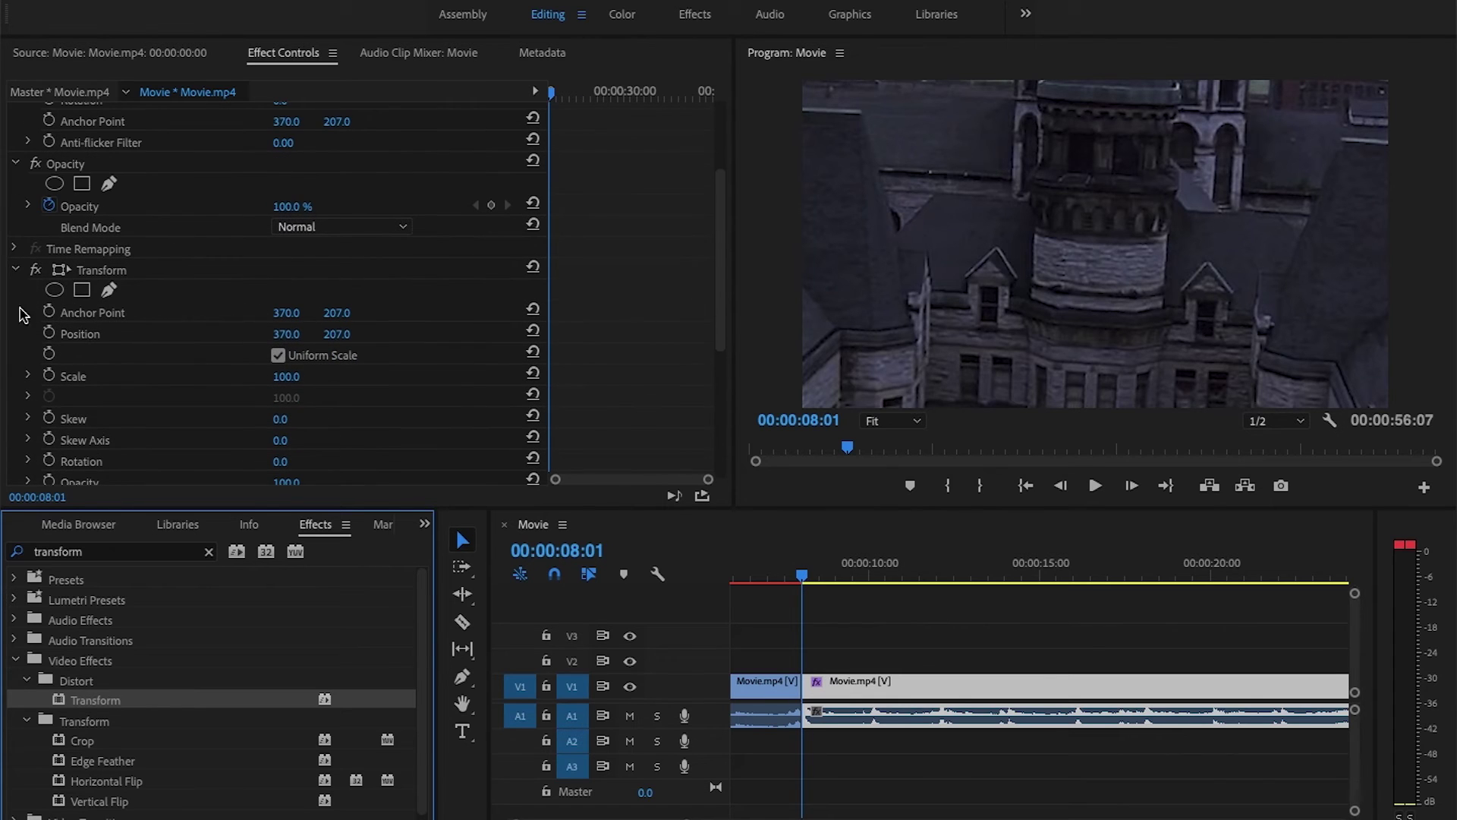
pyautogui.click(48, 375)
pyautogui.click(296, 373)
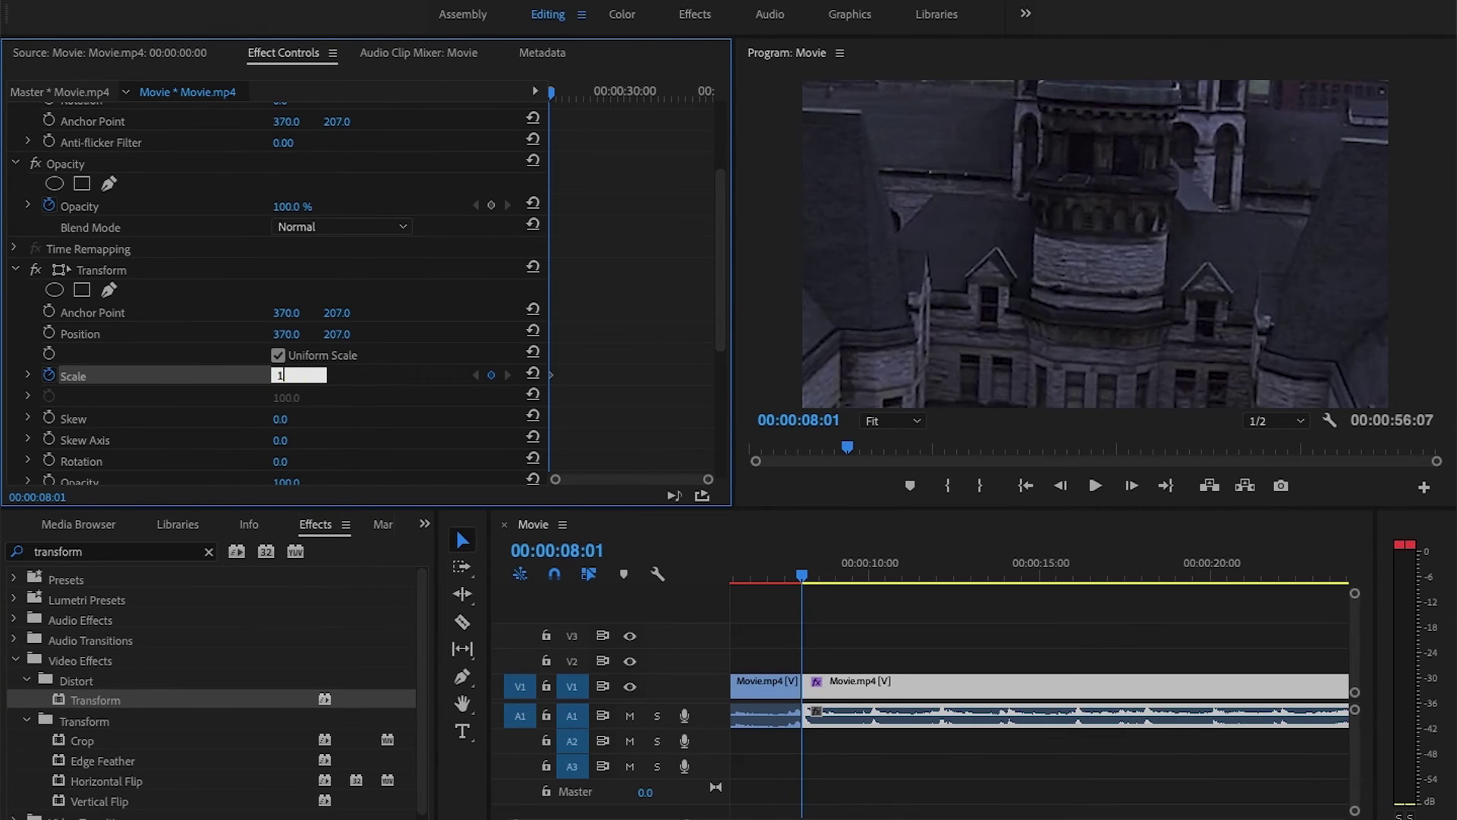
pyautogui.press('Return')
pyautogui.moveTo(557, 483)
pyautogui.mouseDown()
pyautogui.moveTo(623, 483)
pyautogui.moveTo(579, 483)
pyautogui.mouseUp()
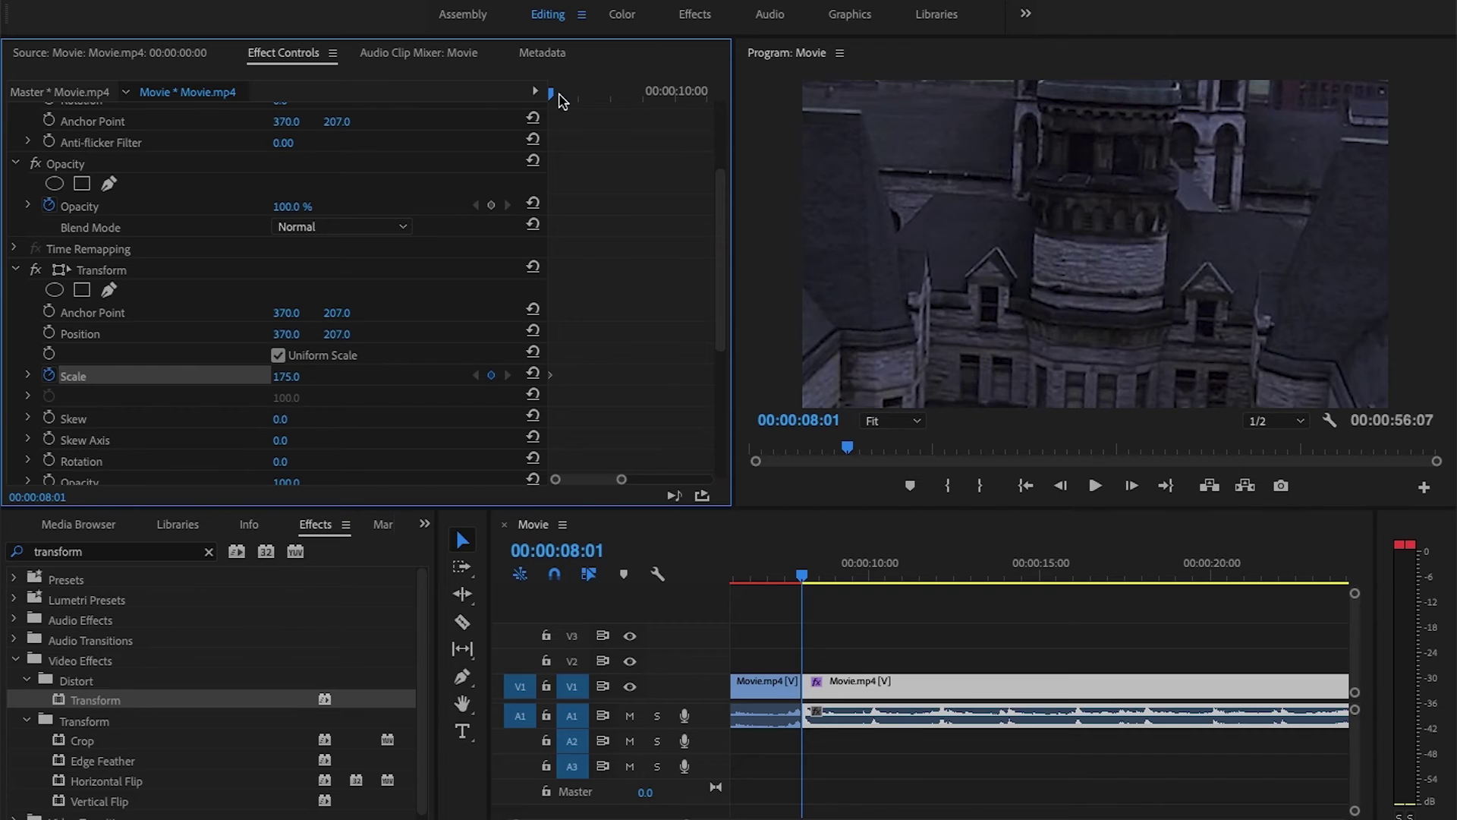
# Keyframe the second clip's Transform Scale at 100 at 00:00:08:12 and set its Shutter Angle to 100 with Use Composition's Shutter Angle off.
pyautogui.press('Right')
pyautogui.press('Right')
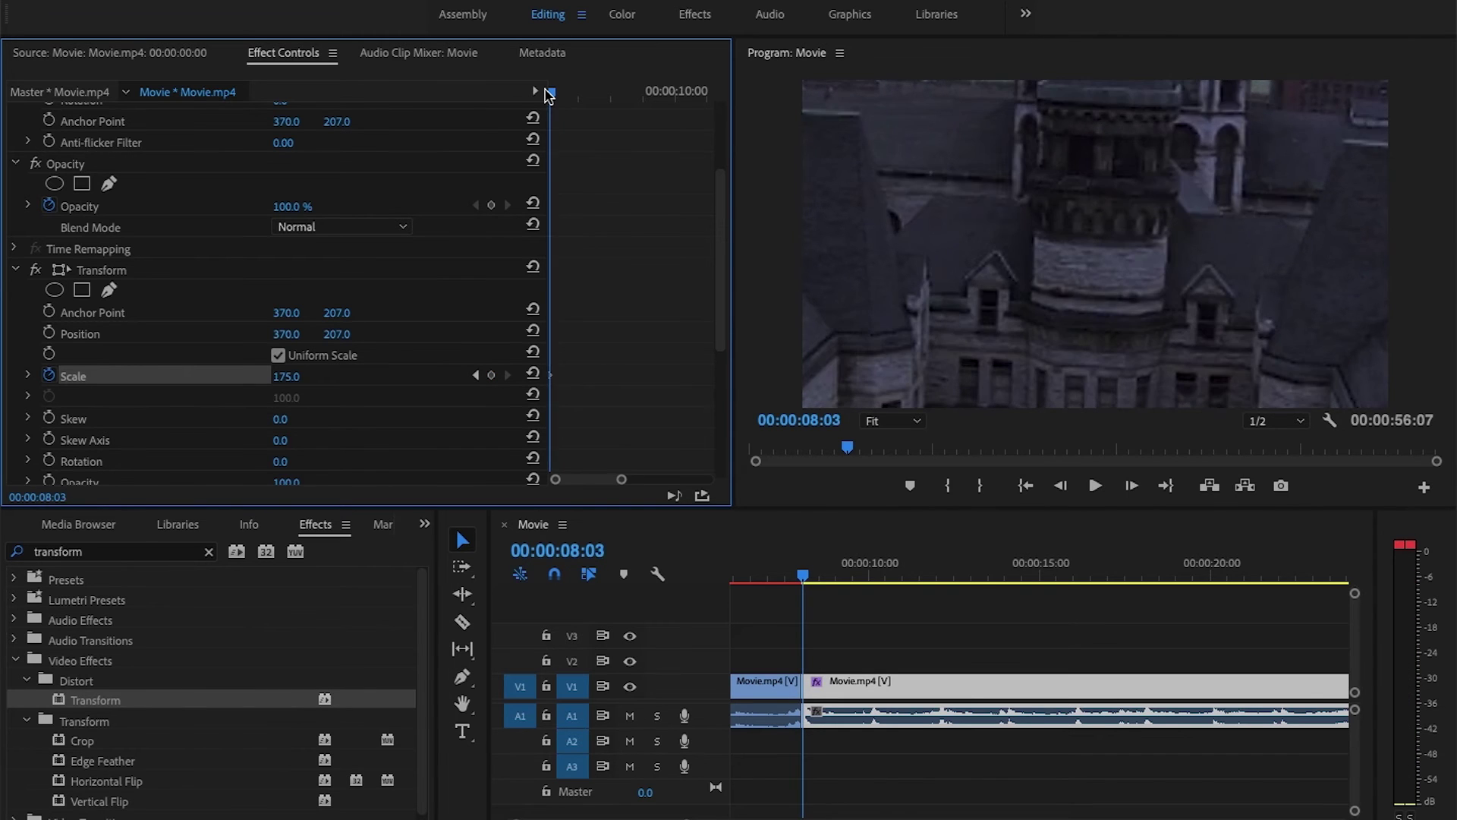
pyautogui.press('Right')
pyautogui.press('Right')
pyautogui.press('Right')
pyautogui.press('Right')
pyautogui.press('Right')
pyautogui.press('Right')
pyautogui.press('Right')
pyautogui.press('Right')
pyautogui.press('Right')
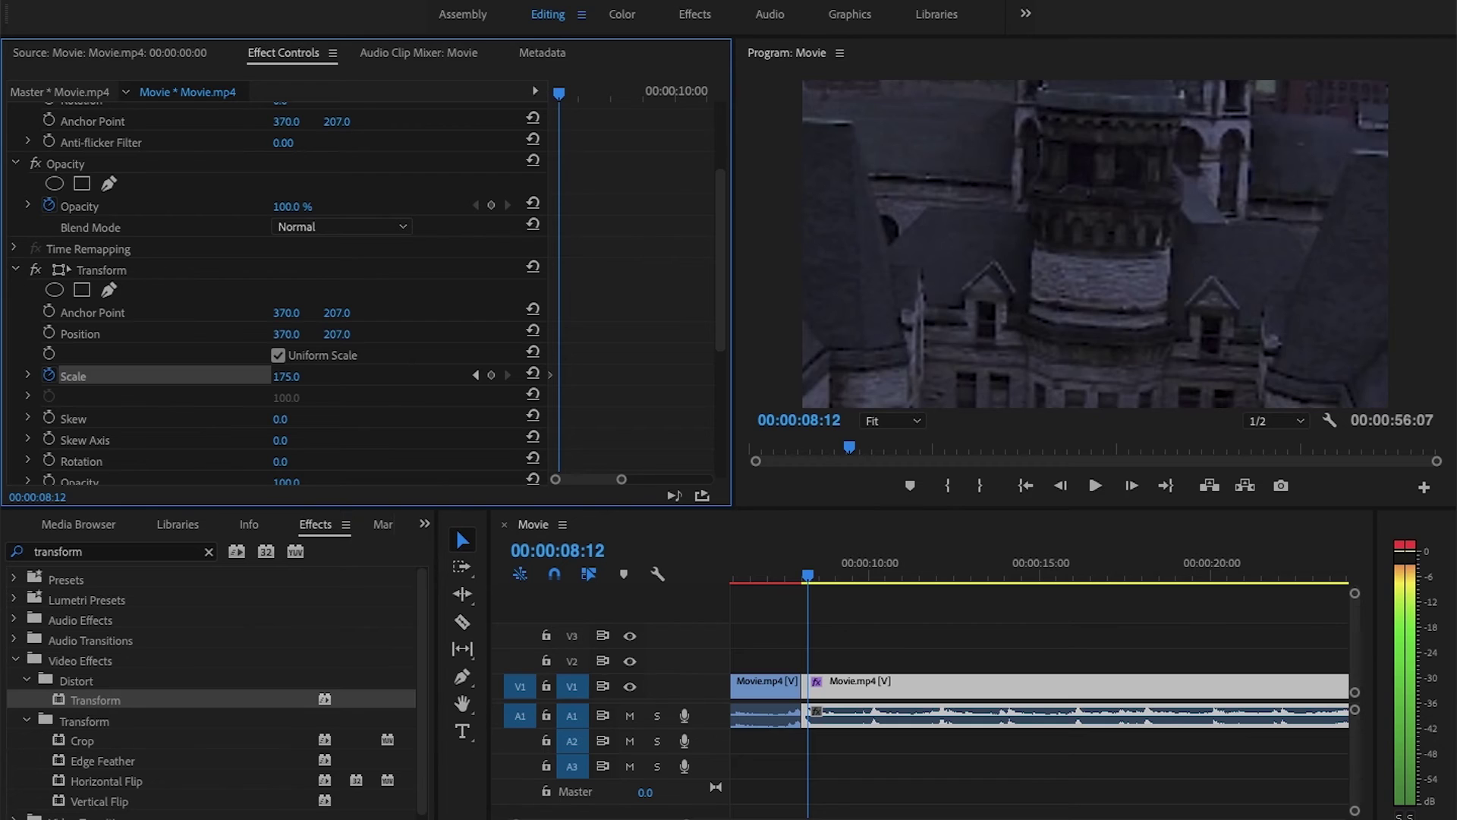
pyautogui.click(534, 373)
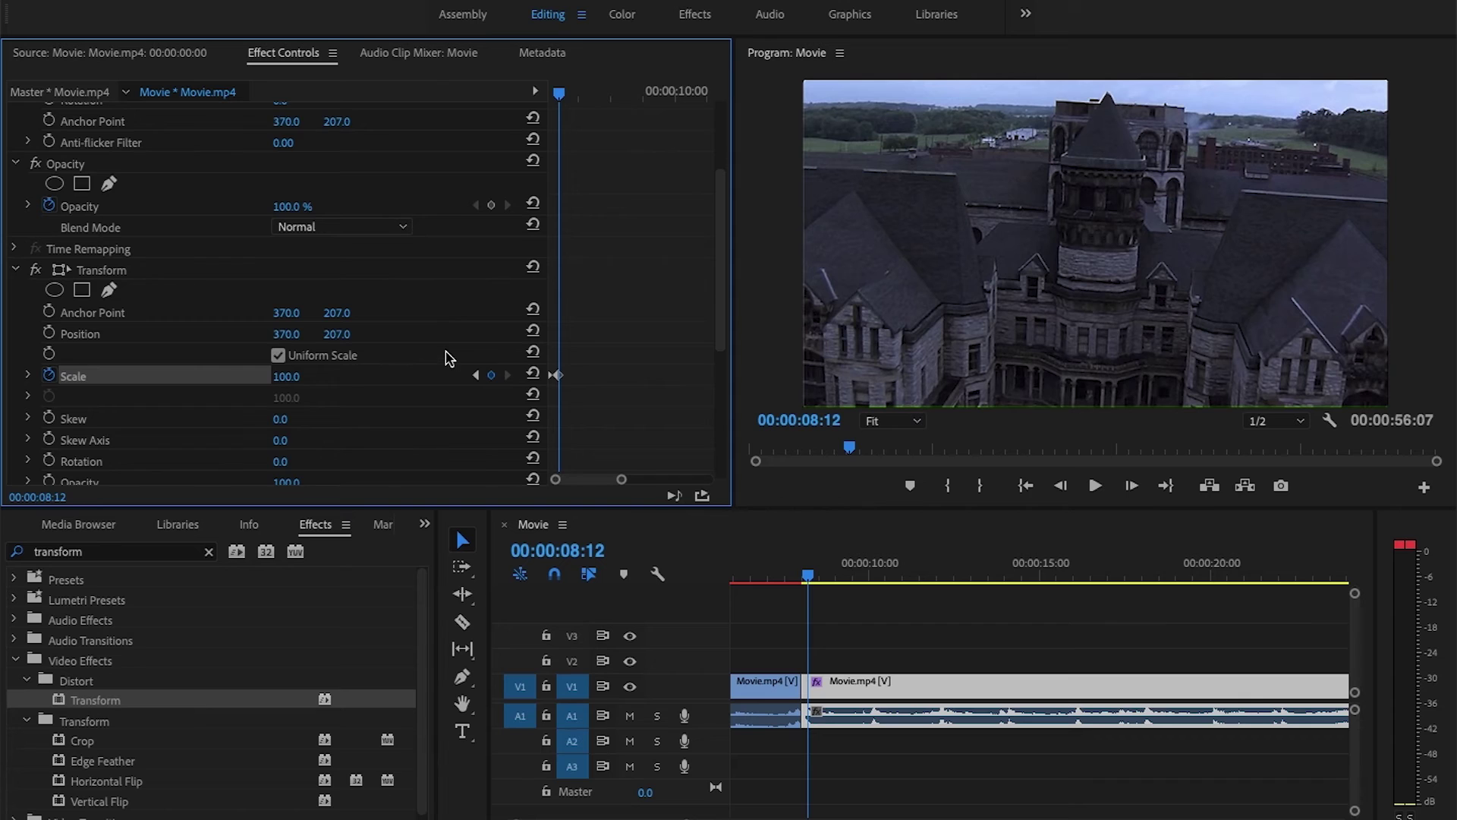
pyautogui.scroll(-4, 448, 357)
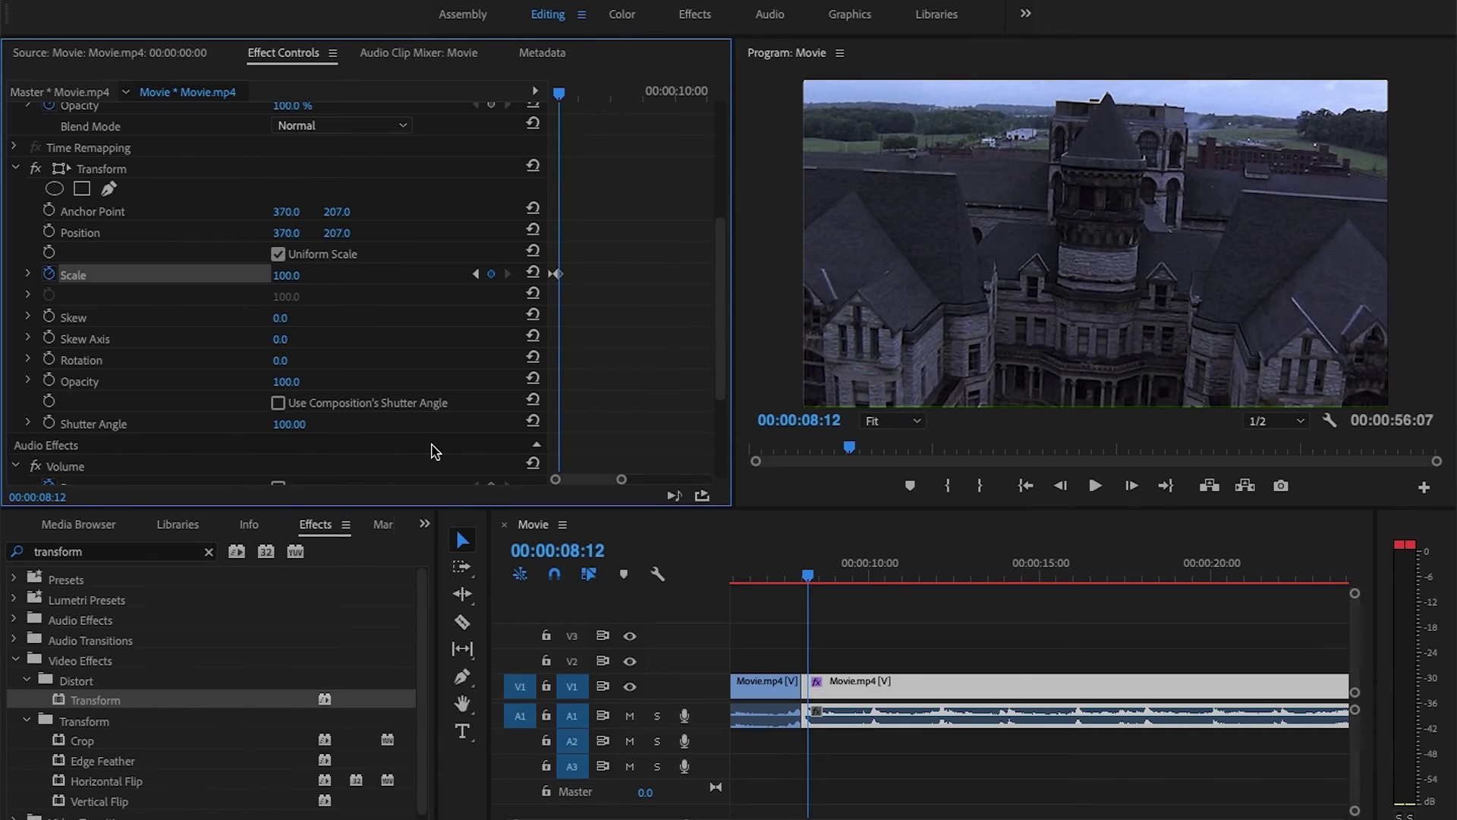
# Play back the full zoom transition repeatedly from just before the cut to check its smoothness and motion blur.
pyautogui.moveTo(810, 576)
pyautogui.mouseDown()
pyautogui.moveTo(731, 577)
pyautogui.moveTo(781, 575)
pyautogui.mouseUp()
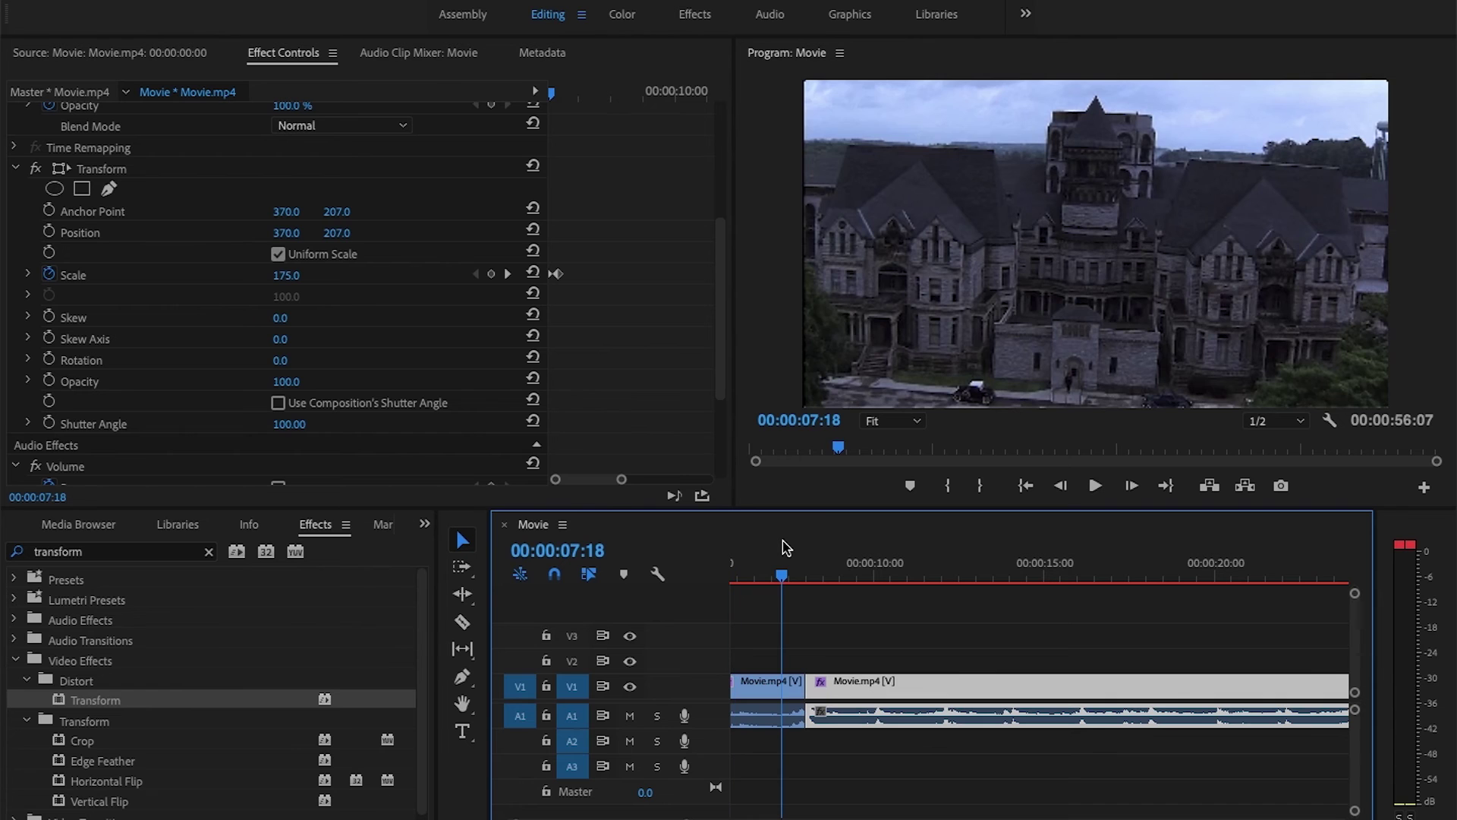
pyautogui.press('space')
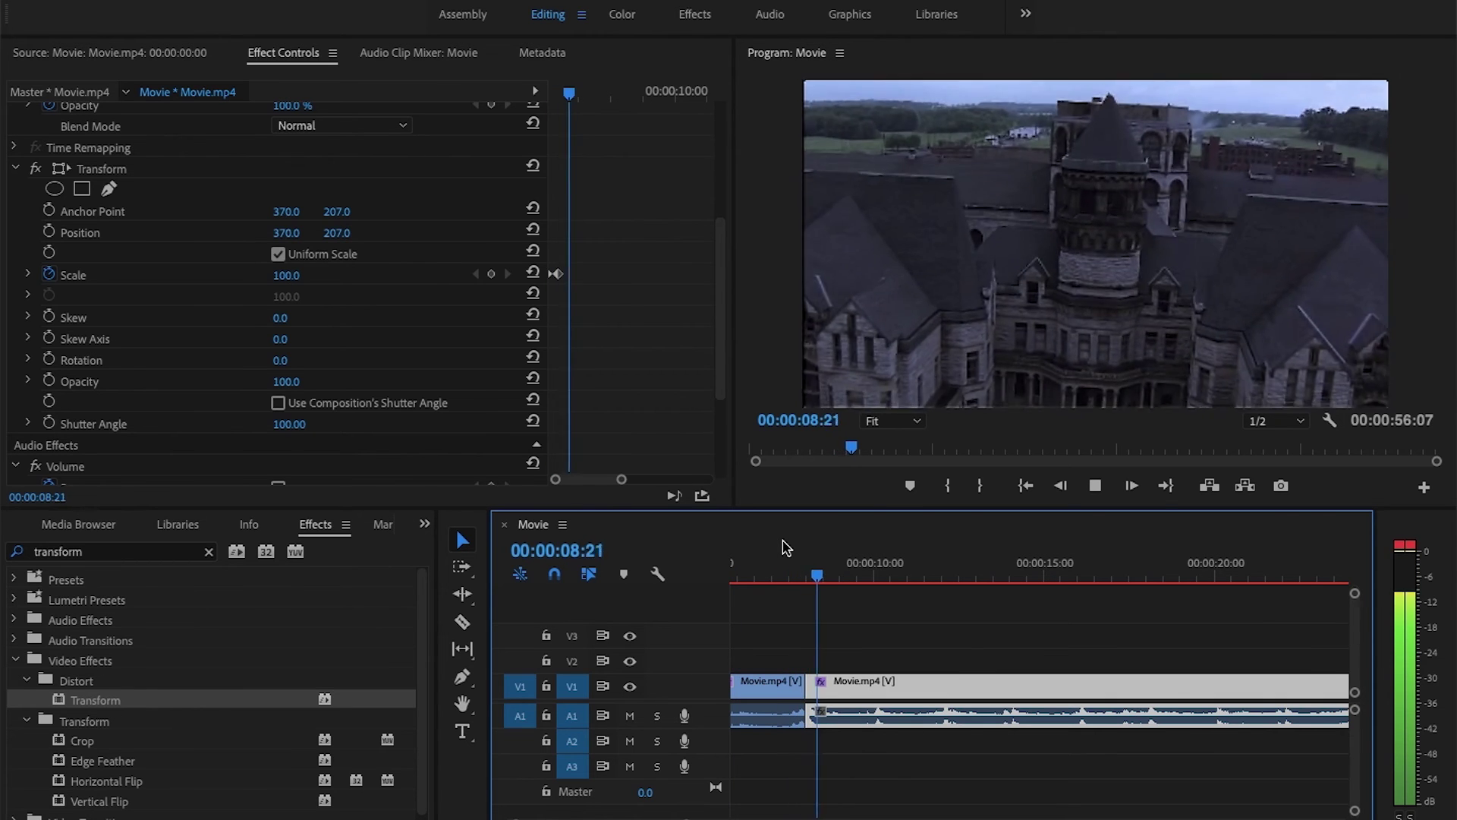
pyautogui.press('space')
pyautogui.moveTo(803, 577); pyautogui.dragTo(780, 578)
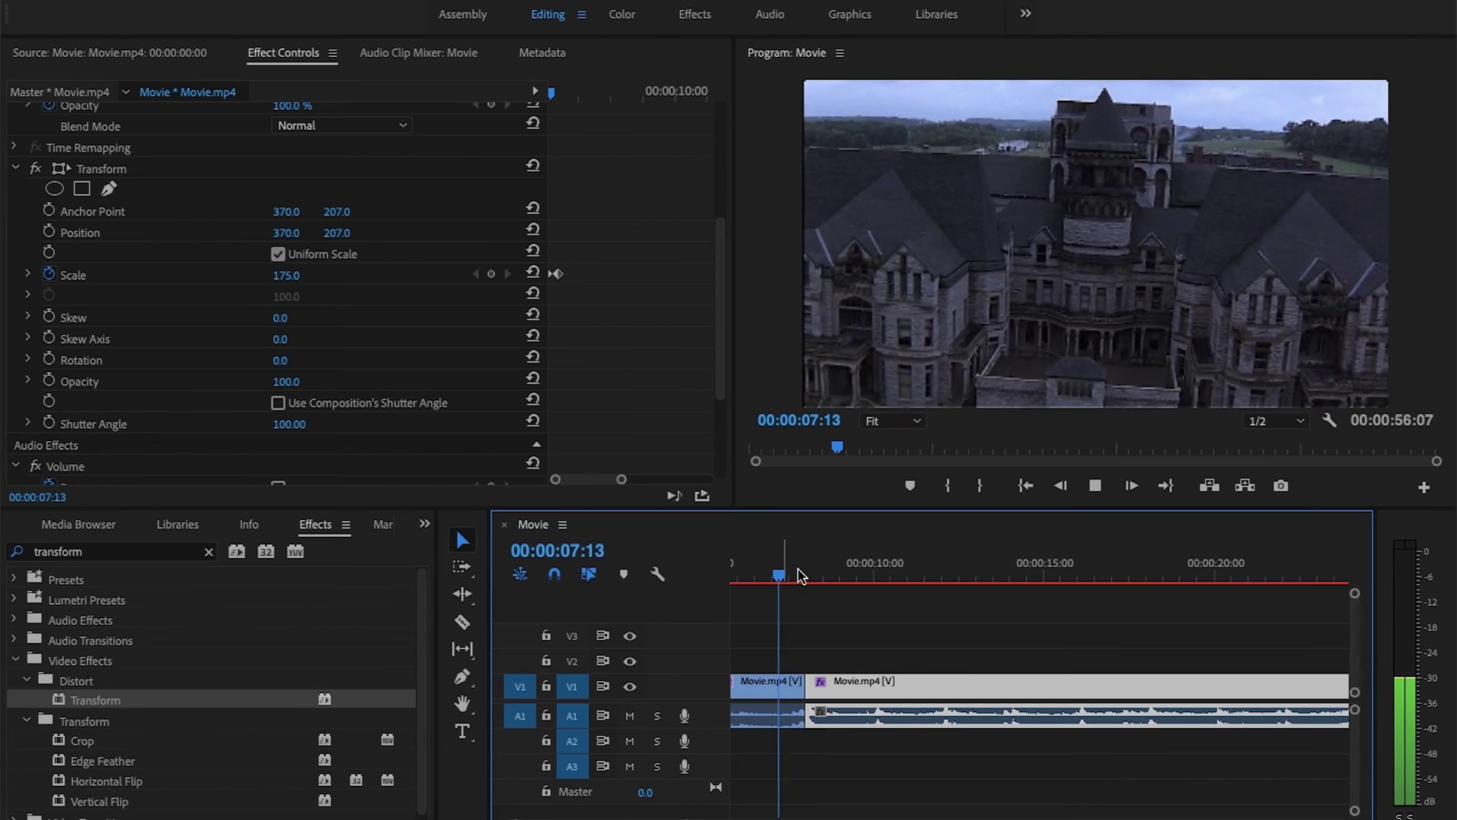
pyautogui.press('space')
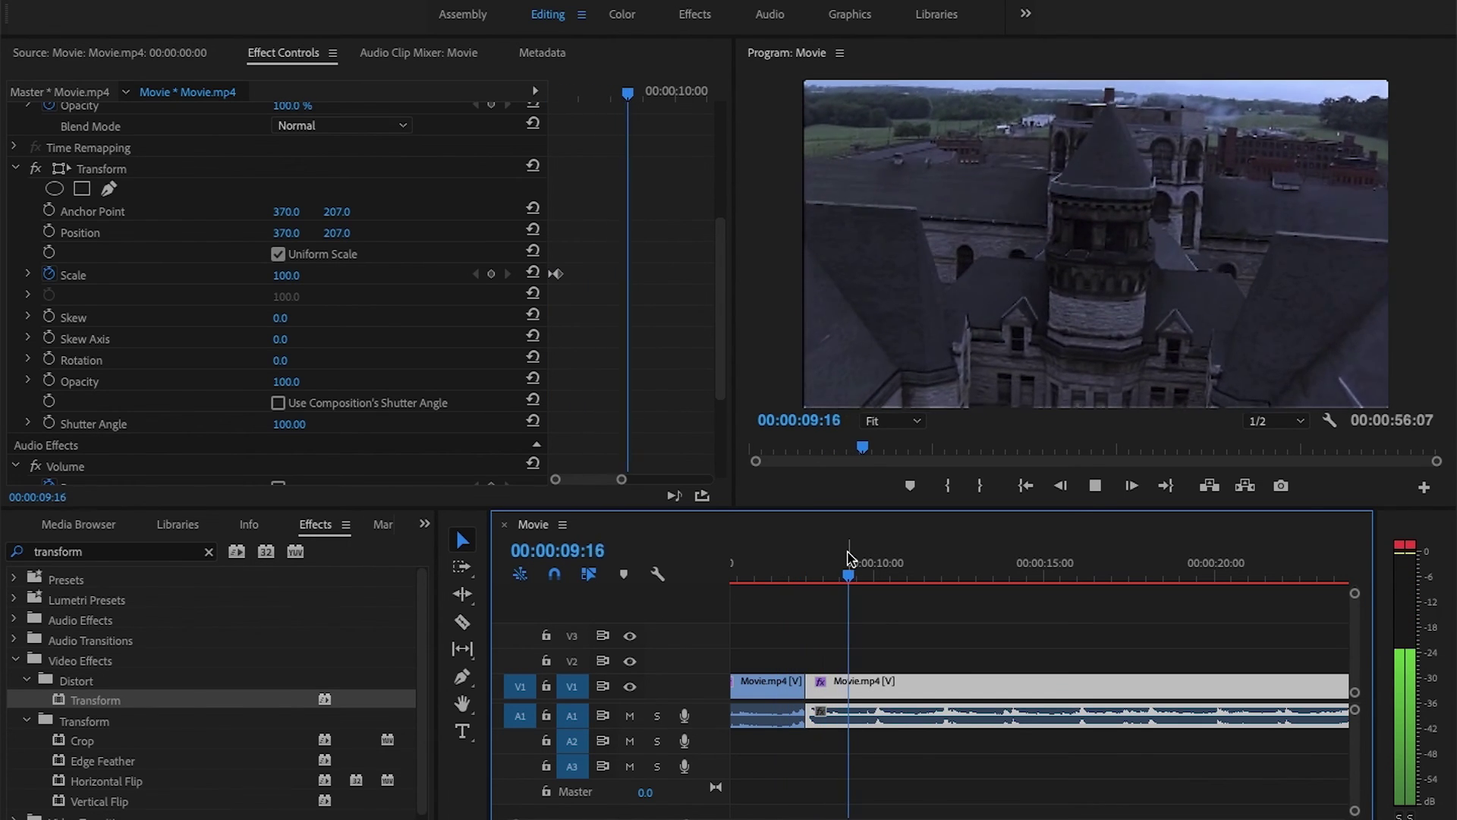
pyautogui.press('space')
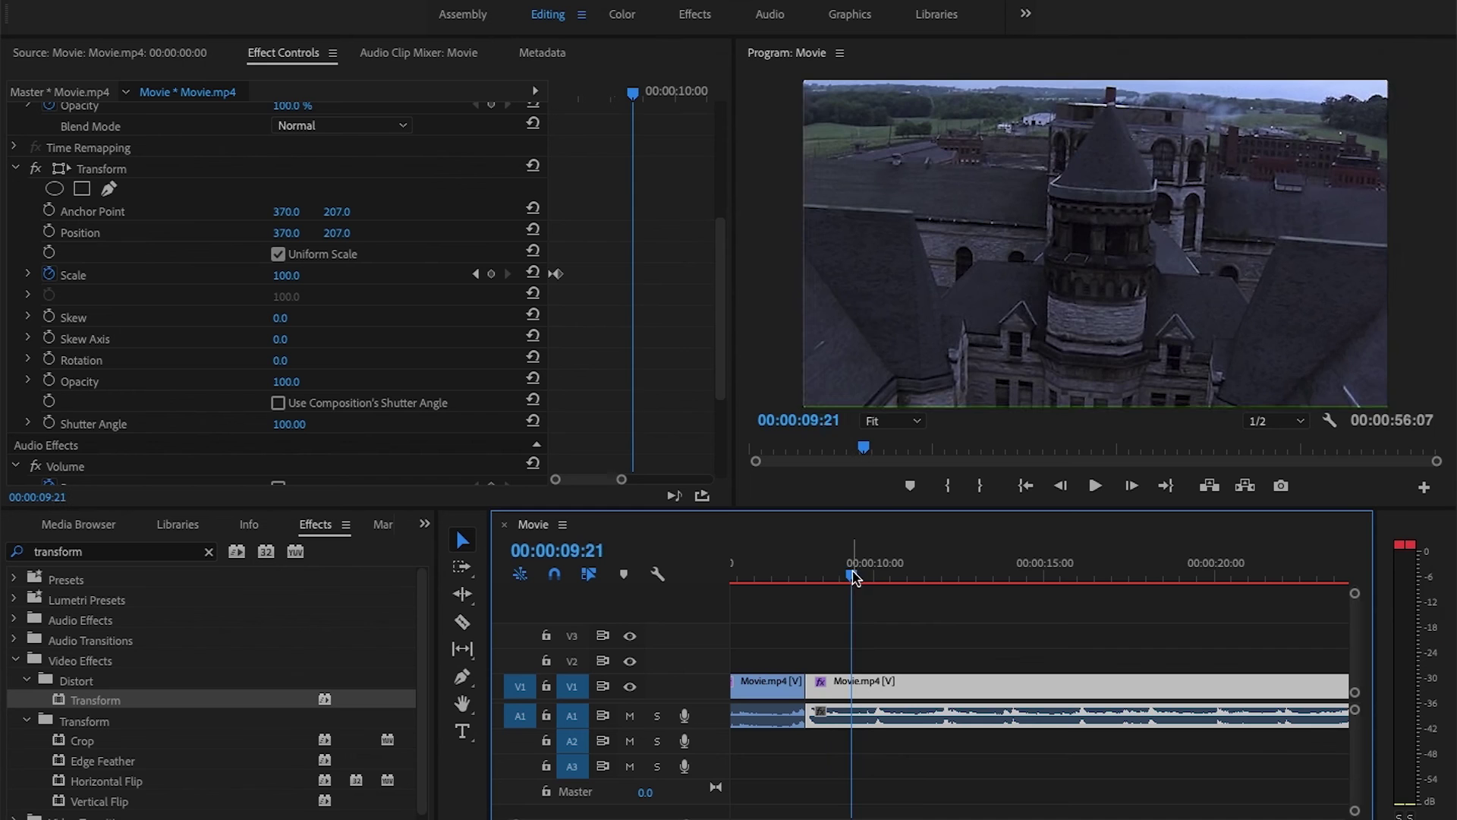
pyautogui.moveTo(855, 574); pyautogui.dragTo(781, 574)
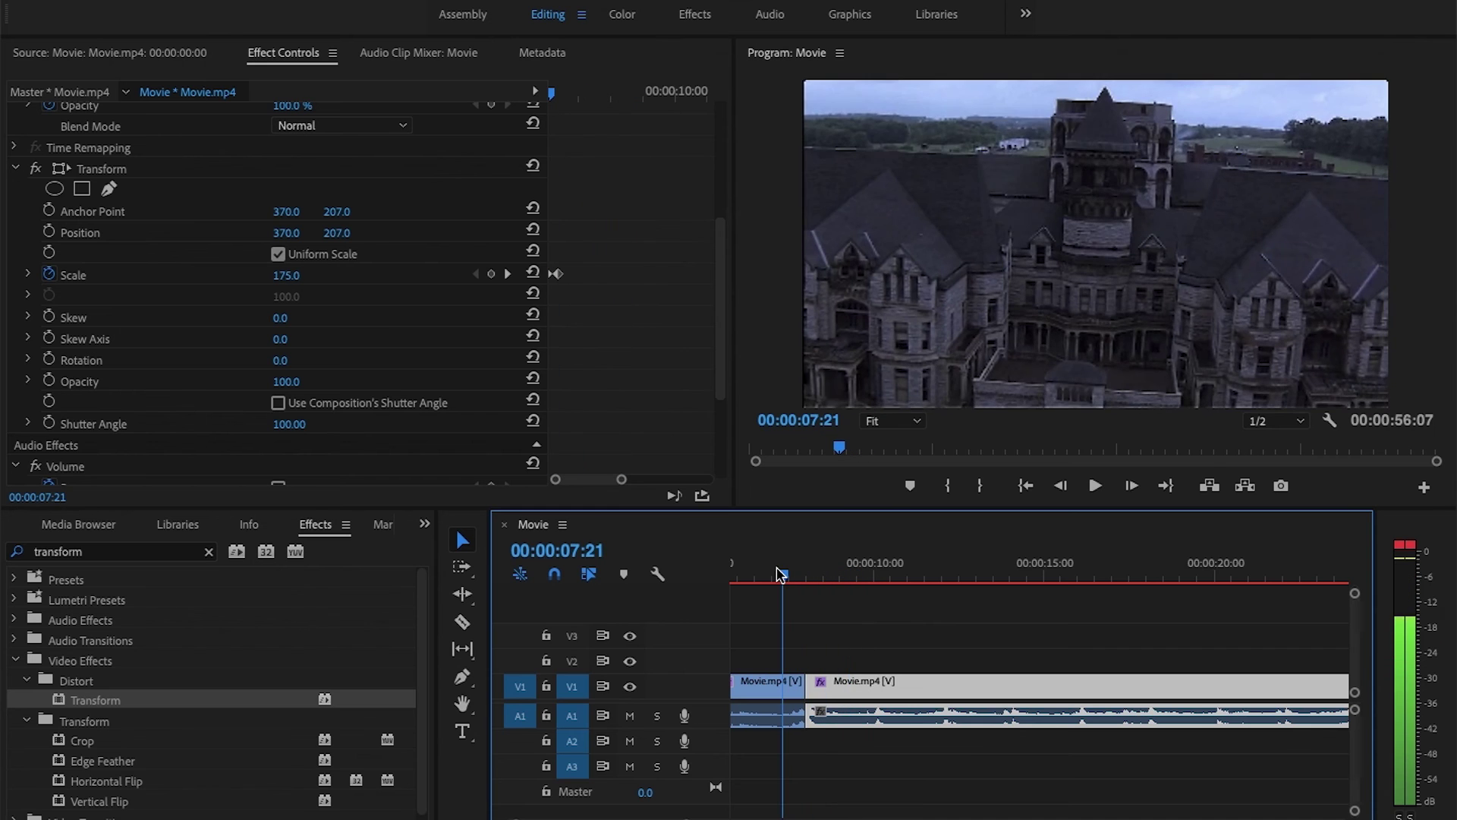